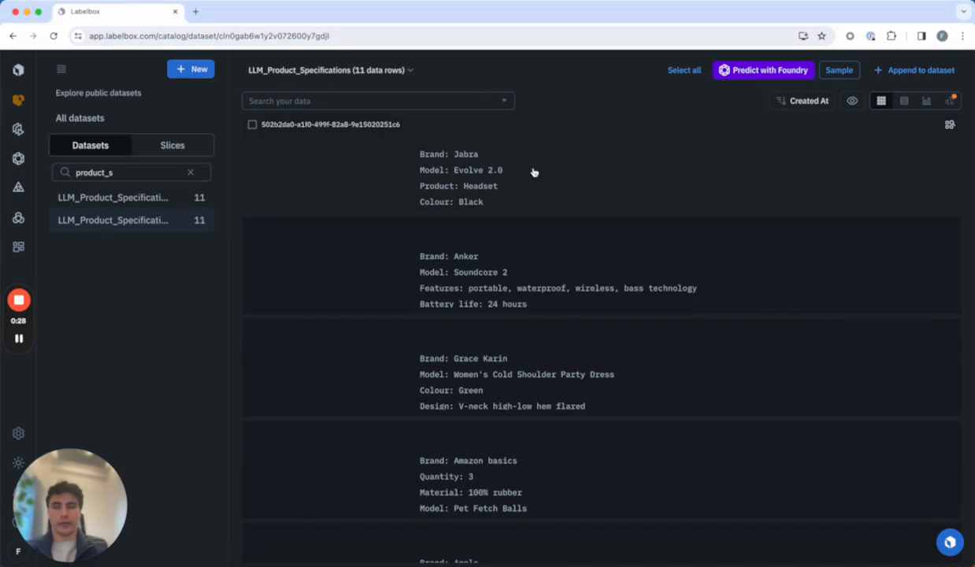
# Examine the Jabra headset, Grace Karin dress, Amazon basics Pet Fetch Balls and Apple keyboard data rows in the LLM_Product_Specifications dataset
pyautogui.click(502, 164)
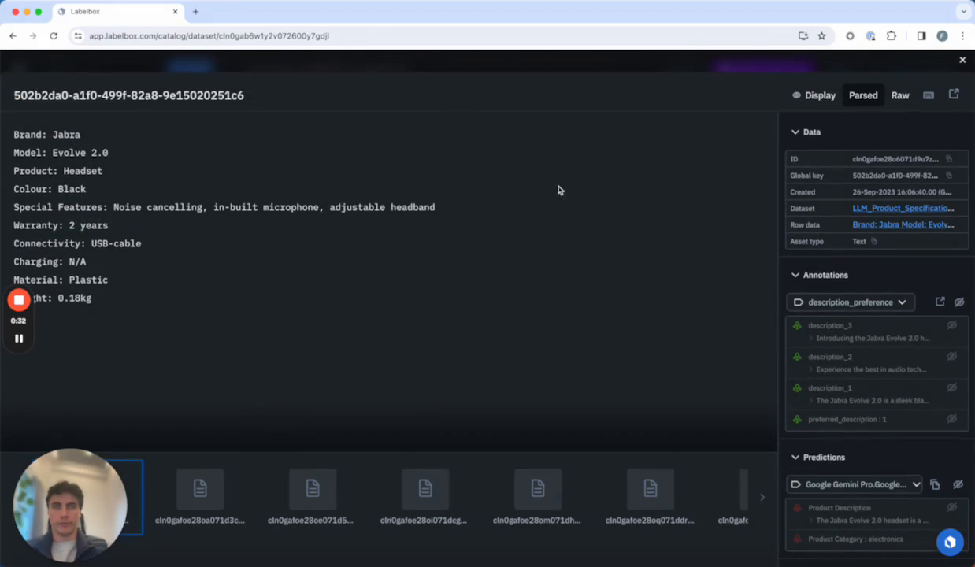
pyautogui.click(963, 61)
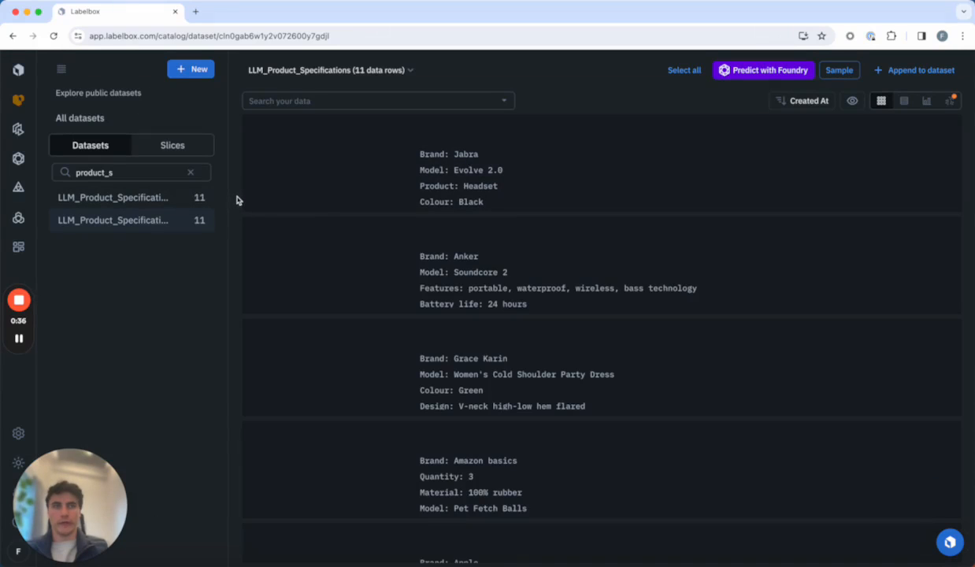
pyautogui.scroll(-1, 236, 200)
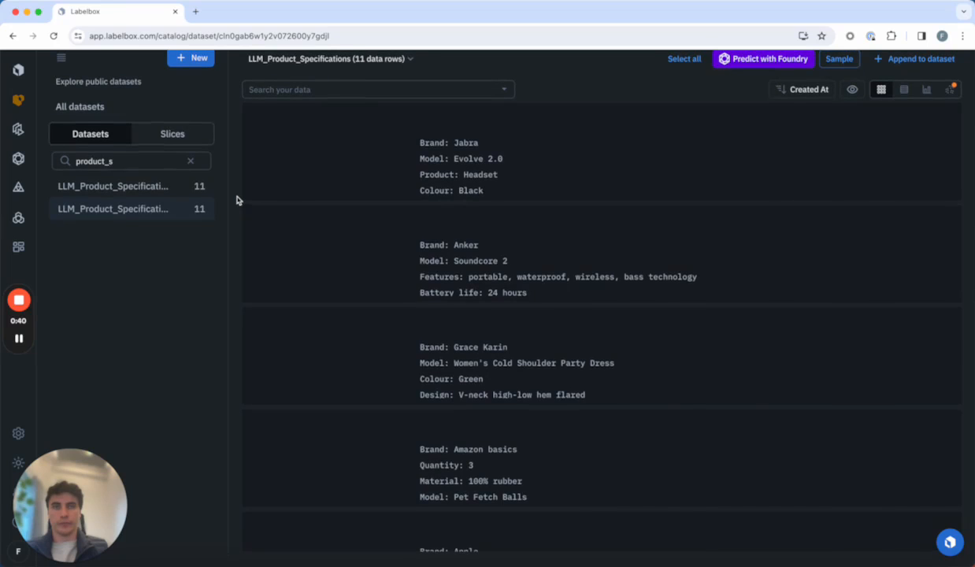
pyautogui.click(473, 335)
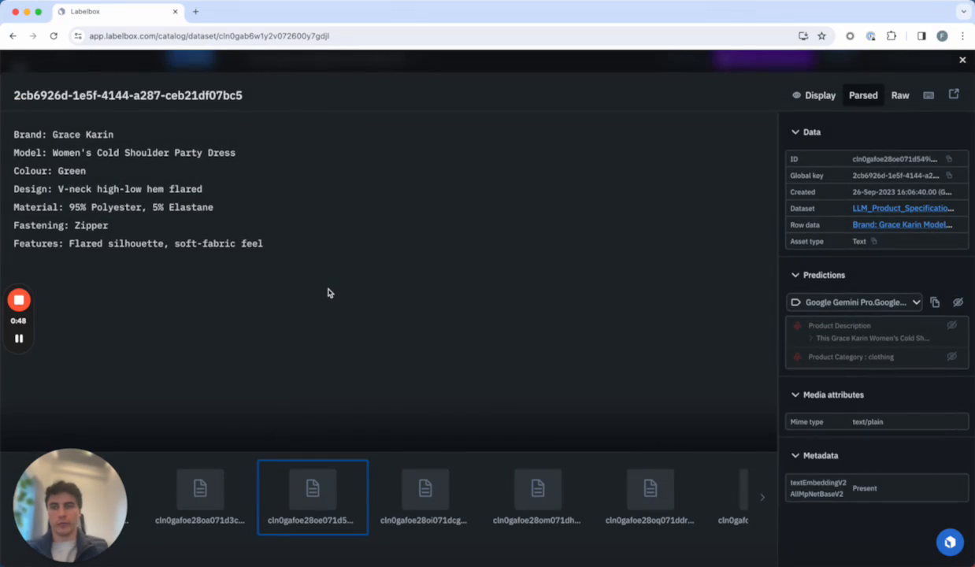
pyautogui.click(418, 490)
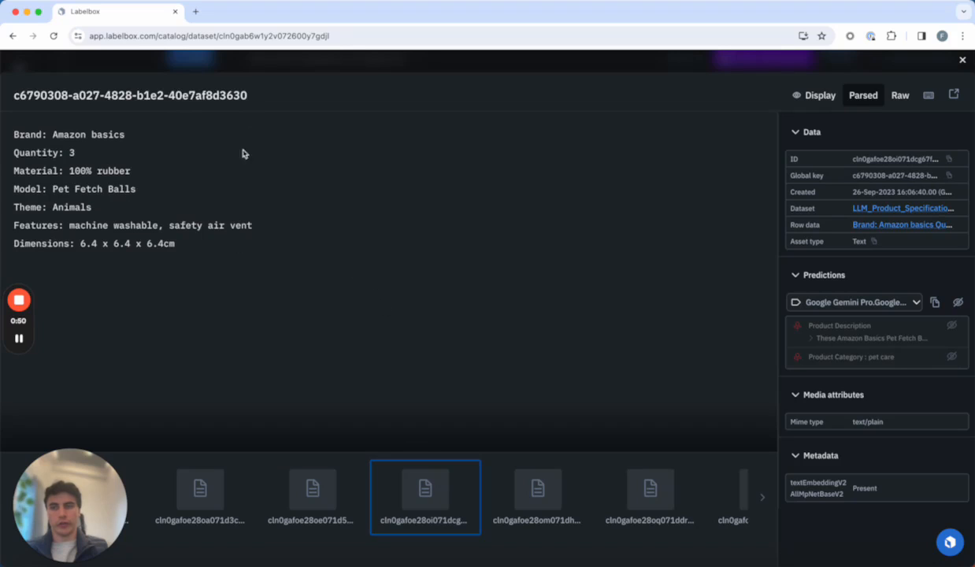
pyautogui.click(527, 488)
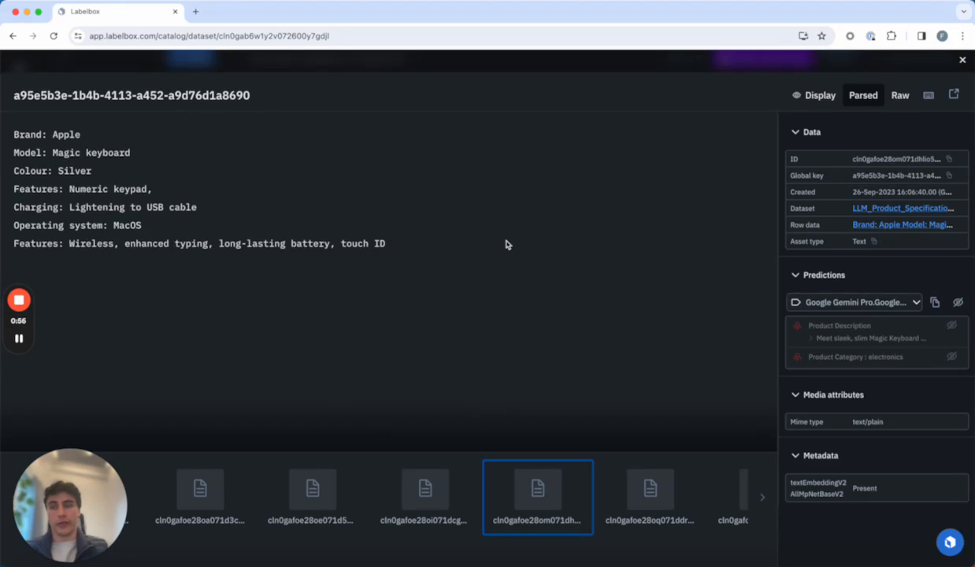
pyautogui.click(963, 61)
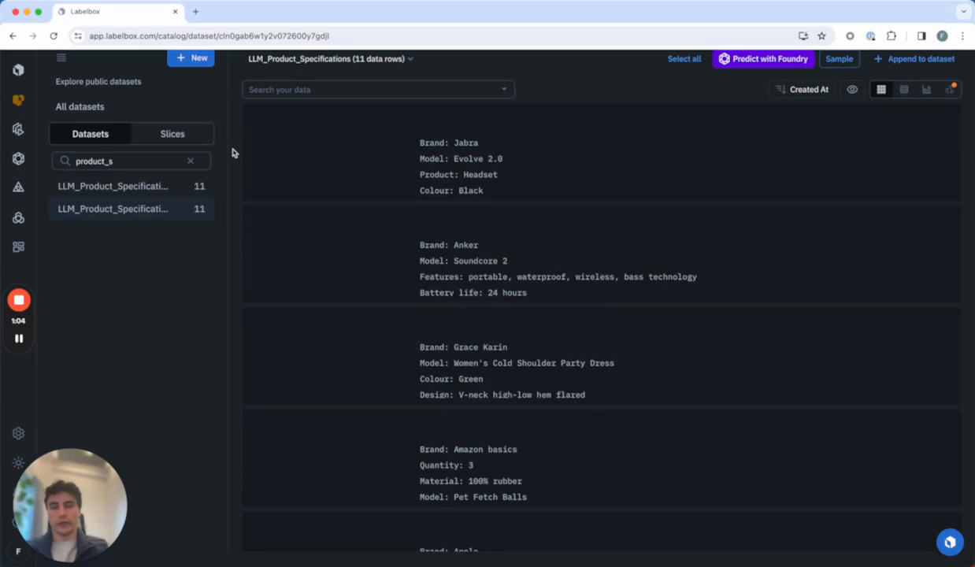
pyautogui.scroll(1, 233, 152)
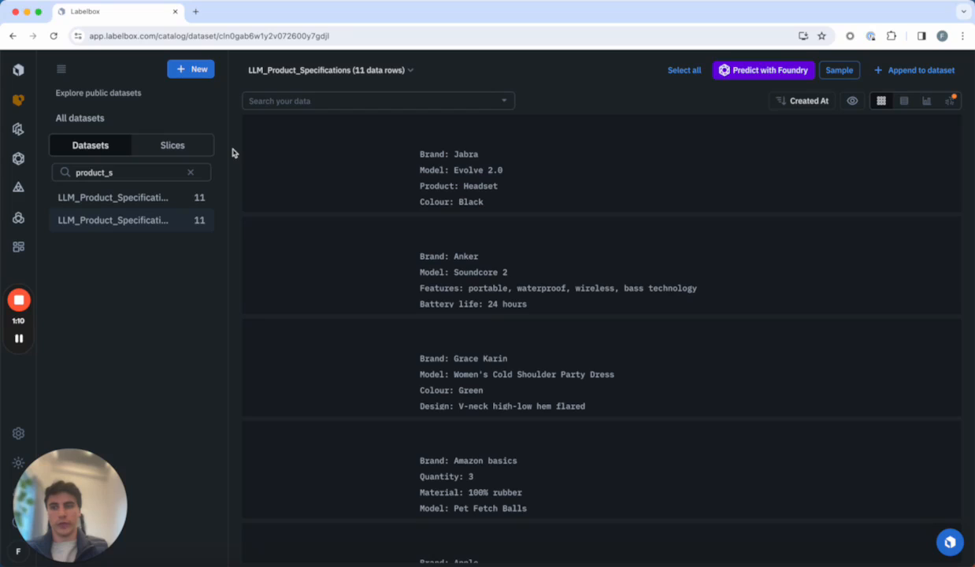
# Start a new ontology for the Text data type in Schema and name it product_description
pyautogui.moveTo(20, 192)
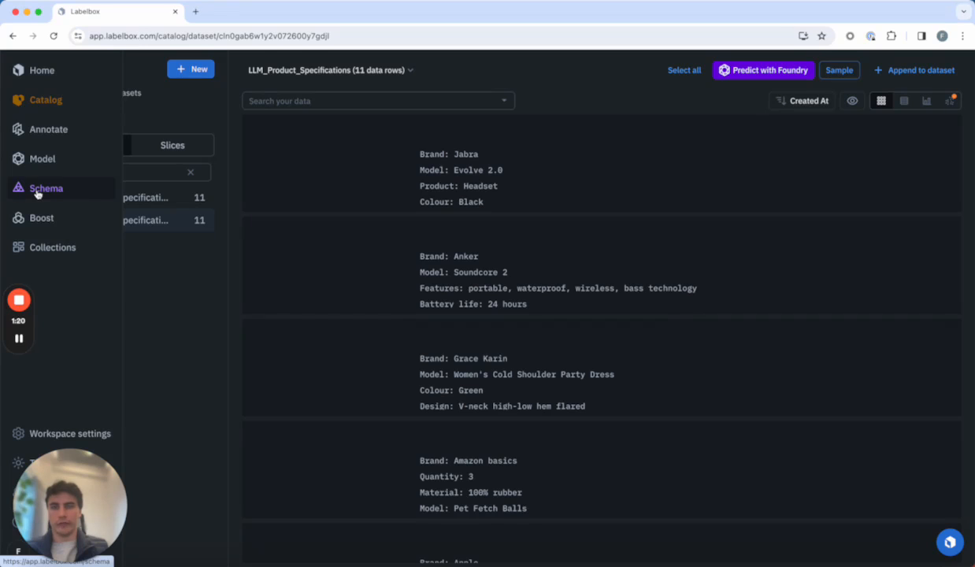
pyautogui.click(37, 190)
pyautogui.click(943, 77)
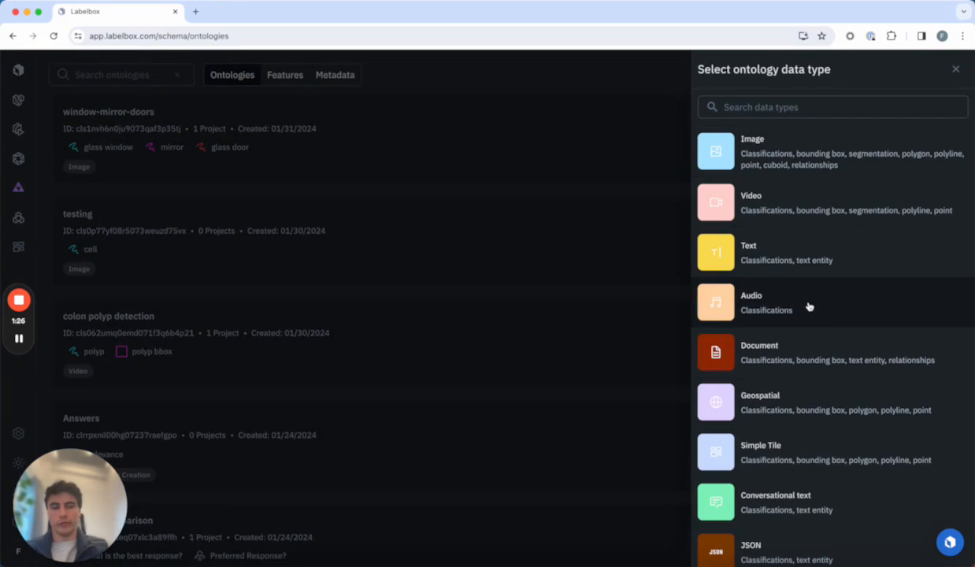
pyautogui.click(747, 260)
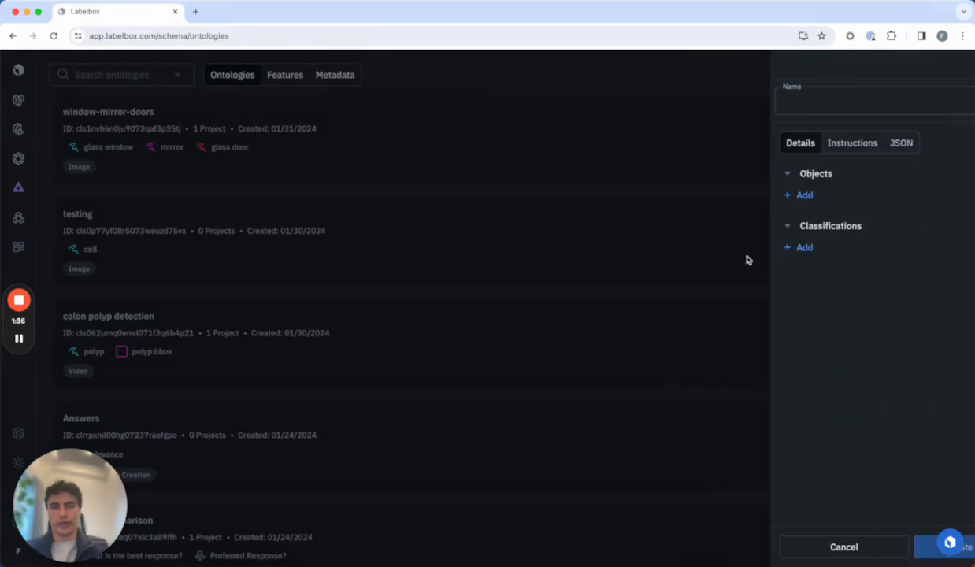
pyautogui.click(748, 97)
pyautogui.write('pr')
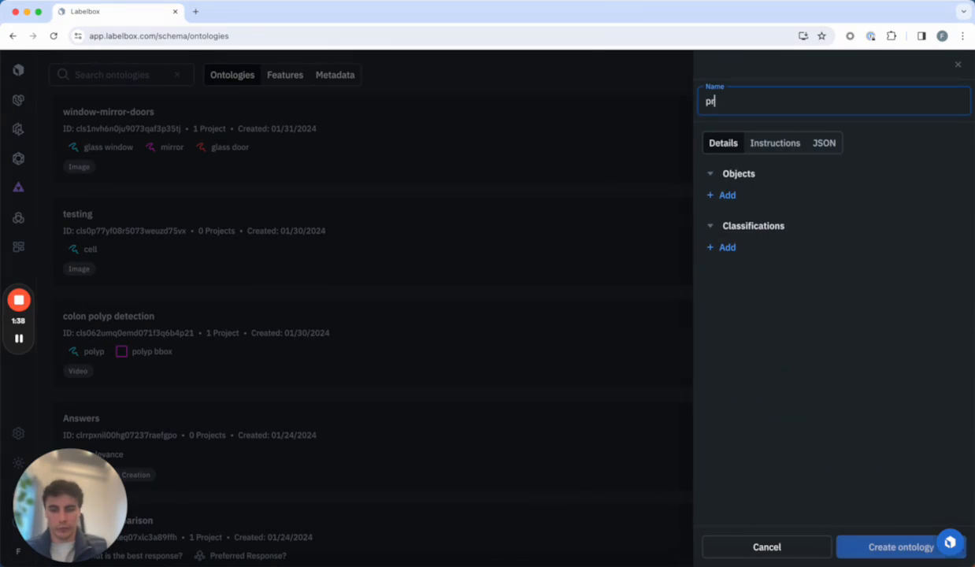
pyautogui.write('oduct_description')
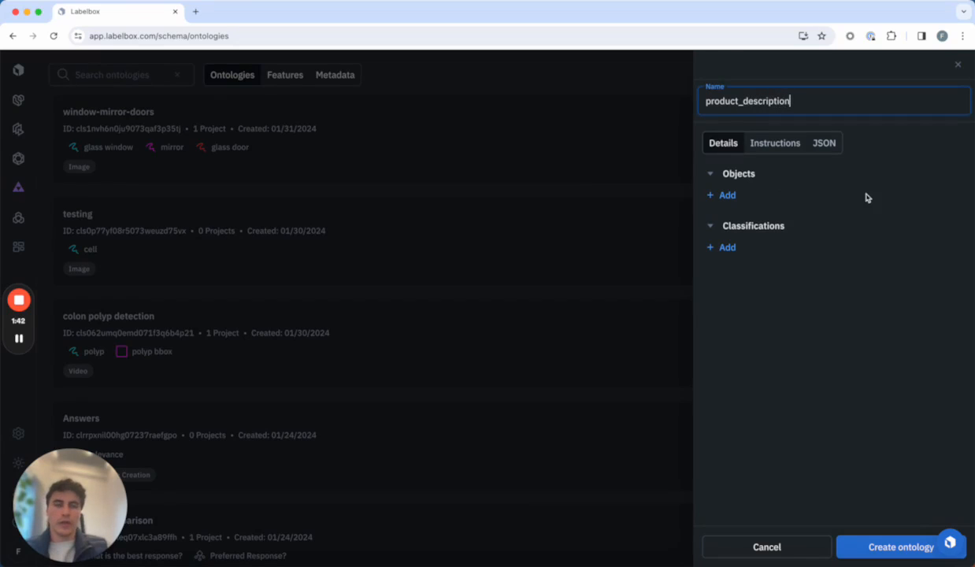
# Add a global classification named "product description" with the Text input type to the ontology
pyautogui.click(728, 247)
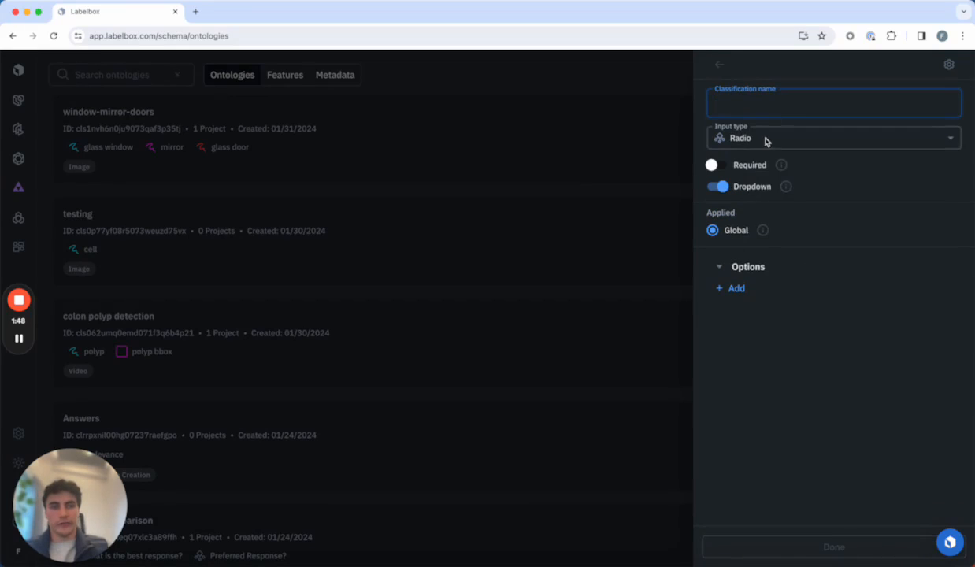
pyautogui.click(743, 138)
pyautogui.click(744, 202)
pyautogui.click(764, 103)
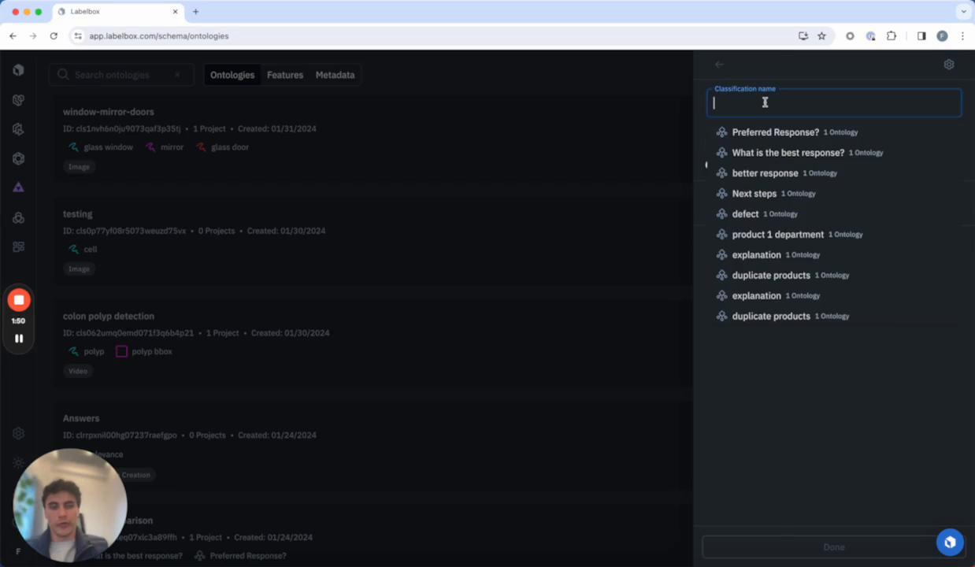
pyautogui.write('product')
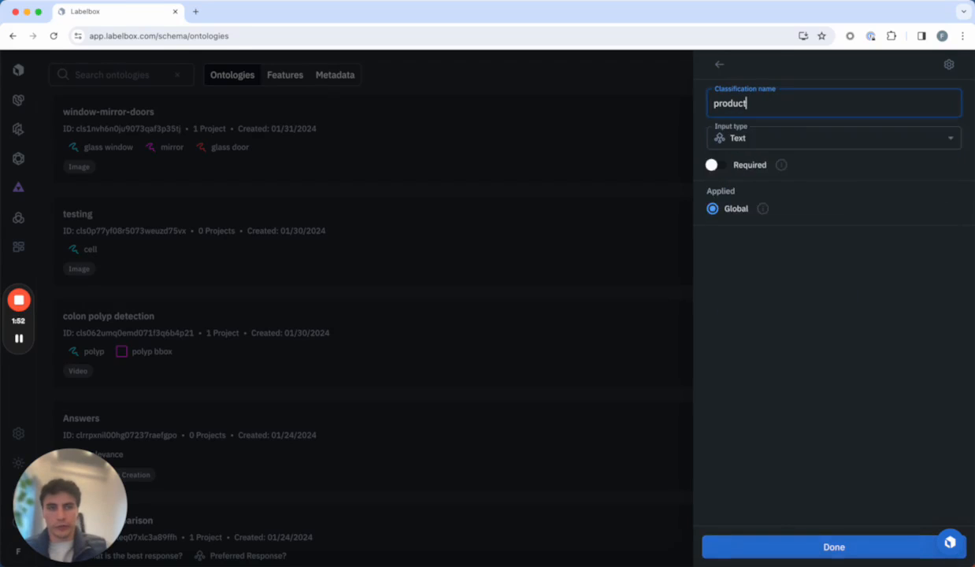
pyautogui.write(' description')
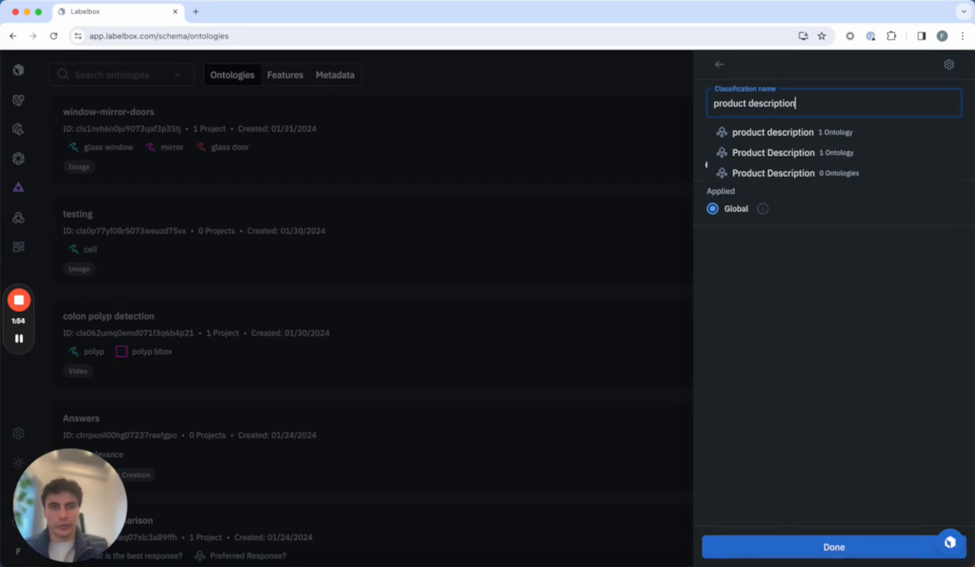
pyautogui.click(773, 313)
pyautogui.click(719, 65)
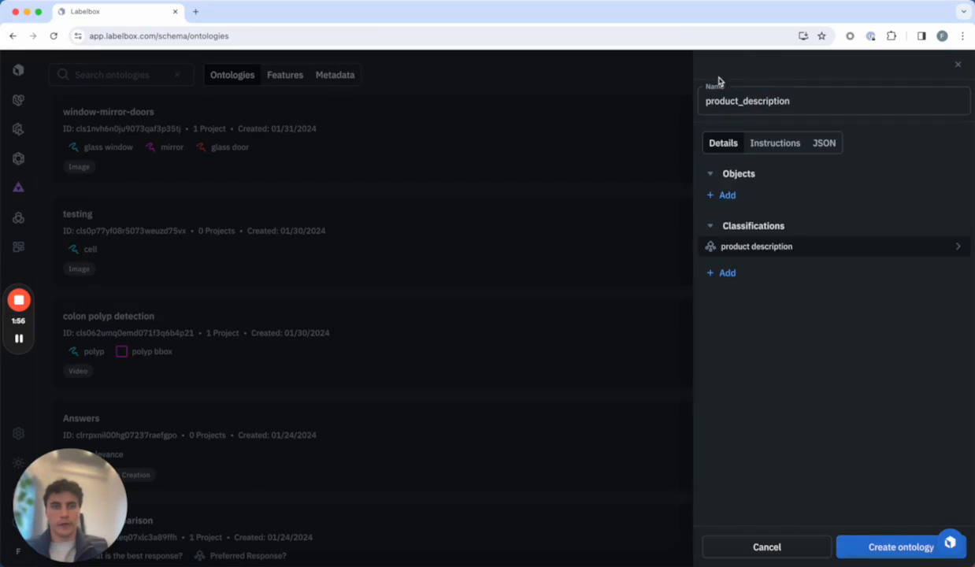
# Add a second classification to the ontology, named "product category", with the Radio input type
pyautogui.click(732, 275)
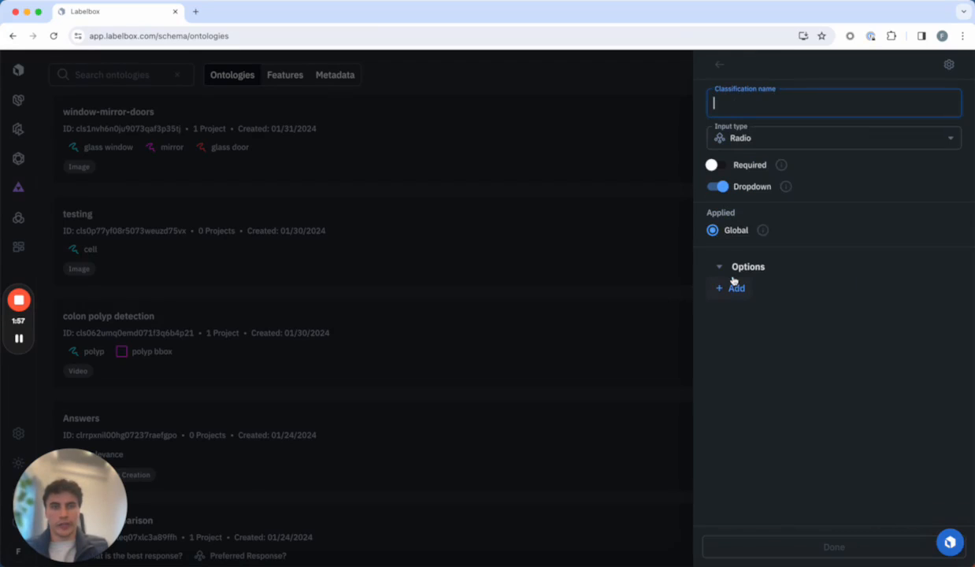
pyautogui.click(744, 138)
pyautogui.click(760, 167)
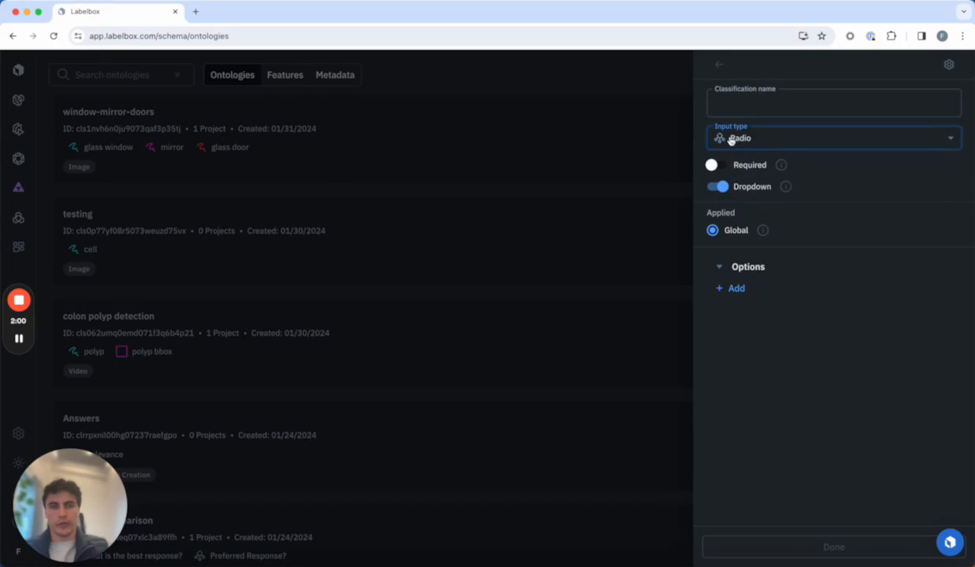
pyautogui.click(737, 98)
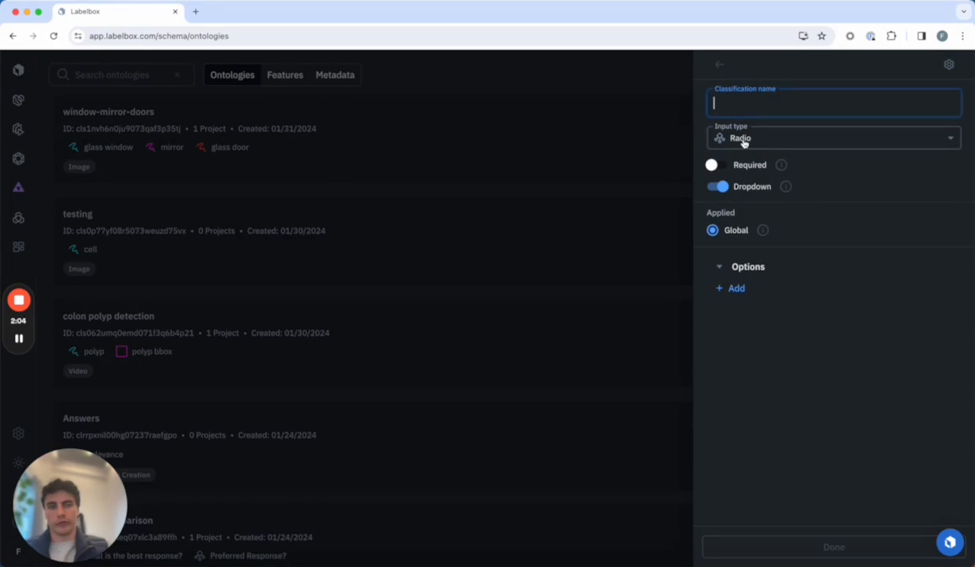
pyautogui.write('produ')
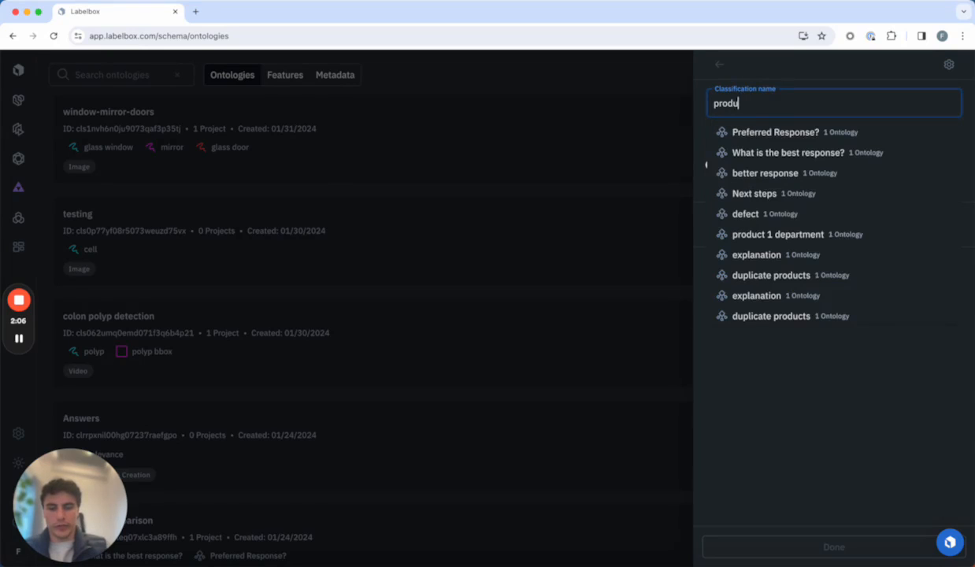
pyautogui.write('ct categor')
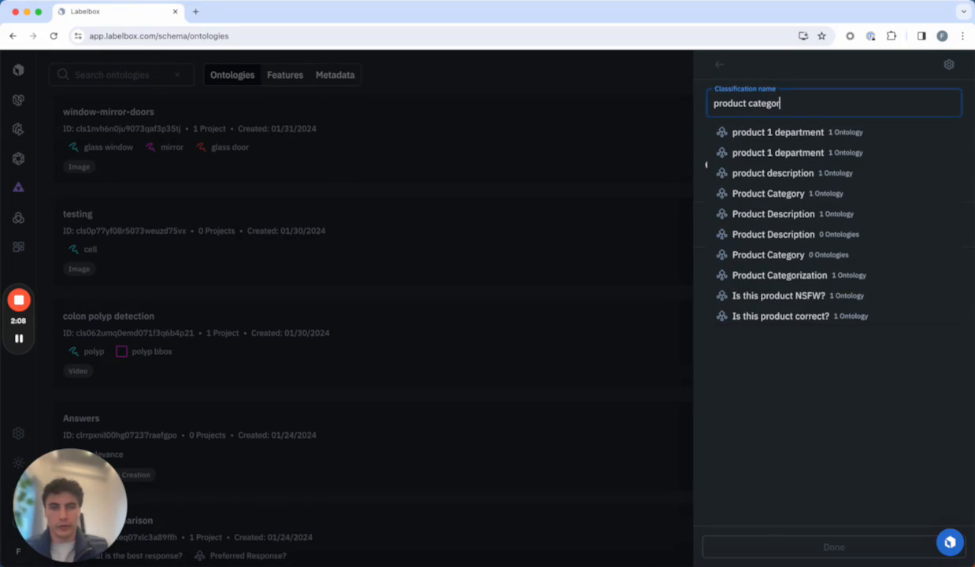
pyautogui.write('y')
pyautogui.click(748, 406)
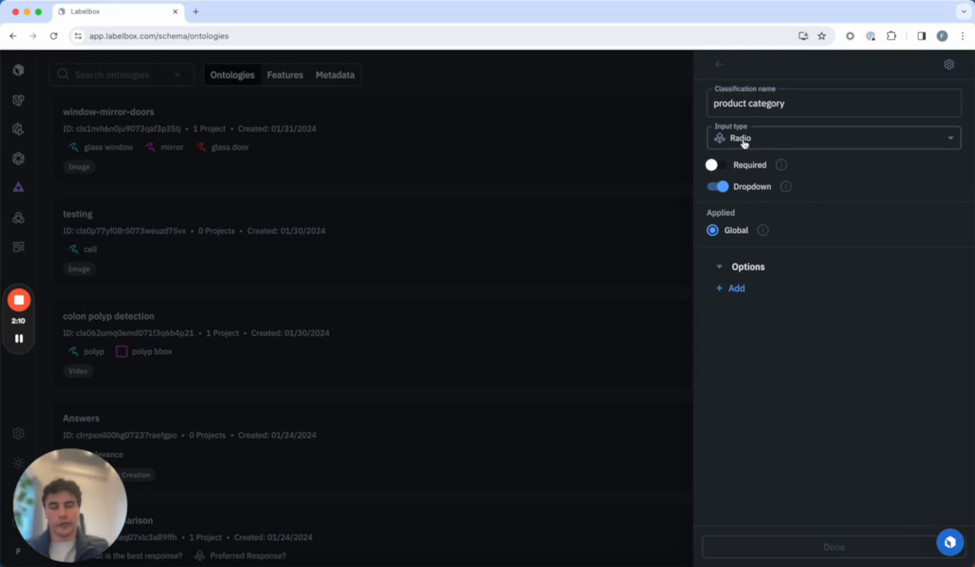
pyautogui.click(743, 143)
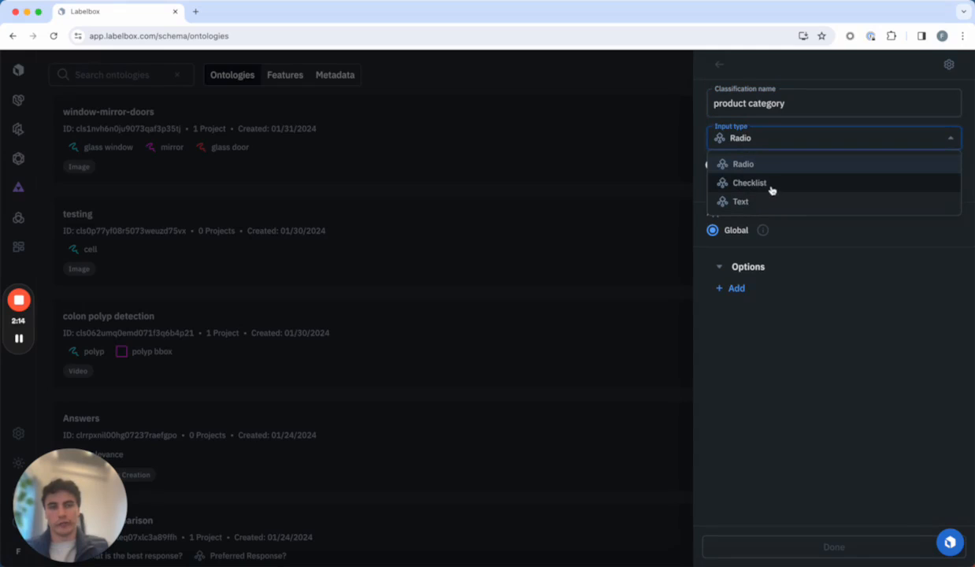
pyautogui.click(753, 163)
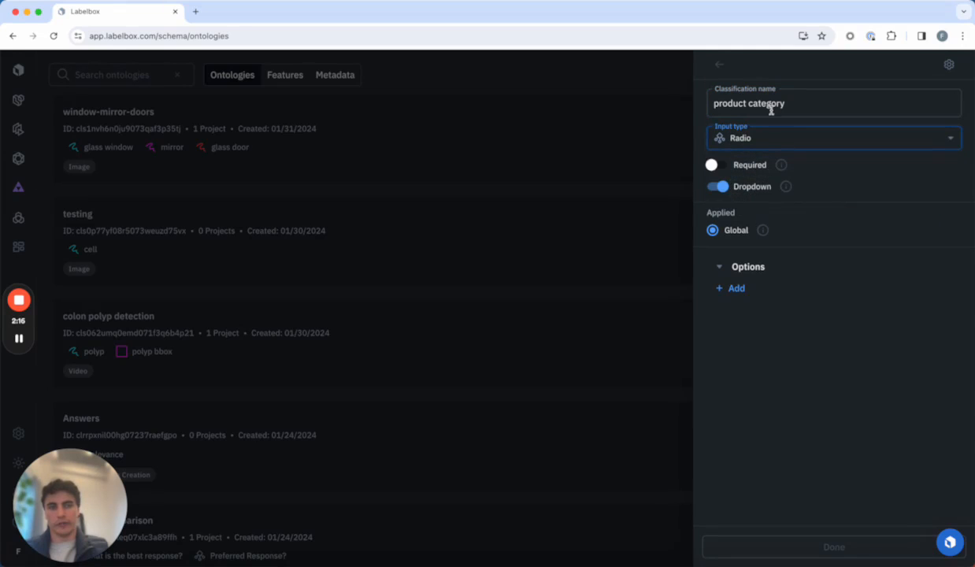
# Give the product category classification the options pet care, clothing and electronics, and create the ontology
pyautogui.click(736, 289)
pyautogui.write('pet c')
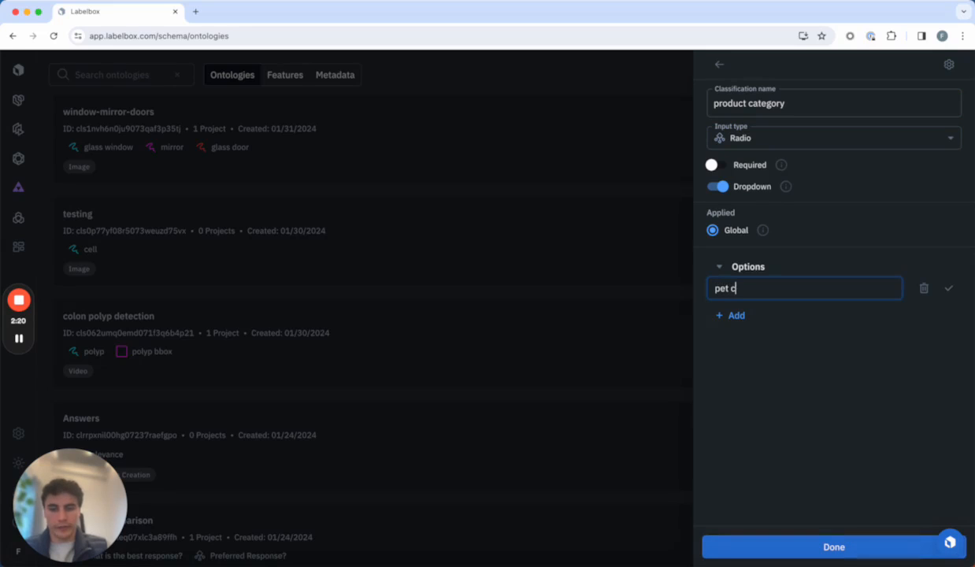
pyautogui.write('are')
pyautogui.click(736, 316)
pyautogui.write('cloth')
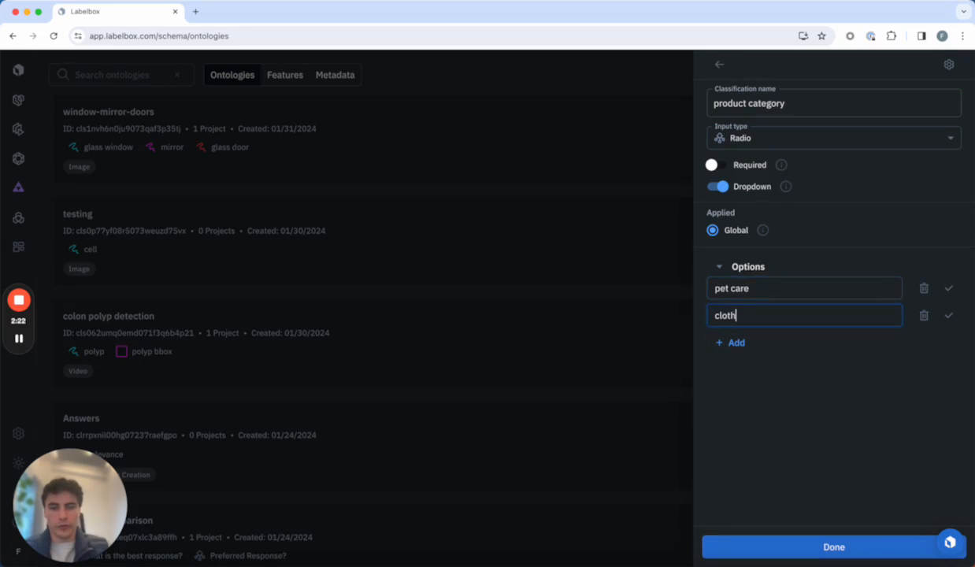
pyautogui.write('ing')
pyautogui.click(731, 343)
pyautogui.write('elect')
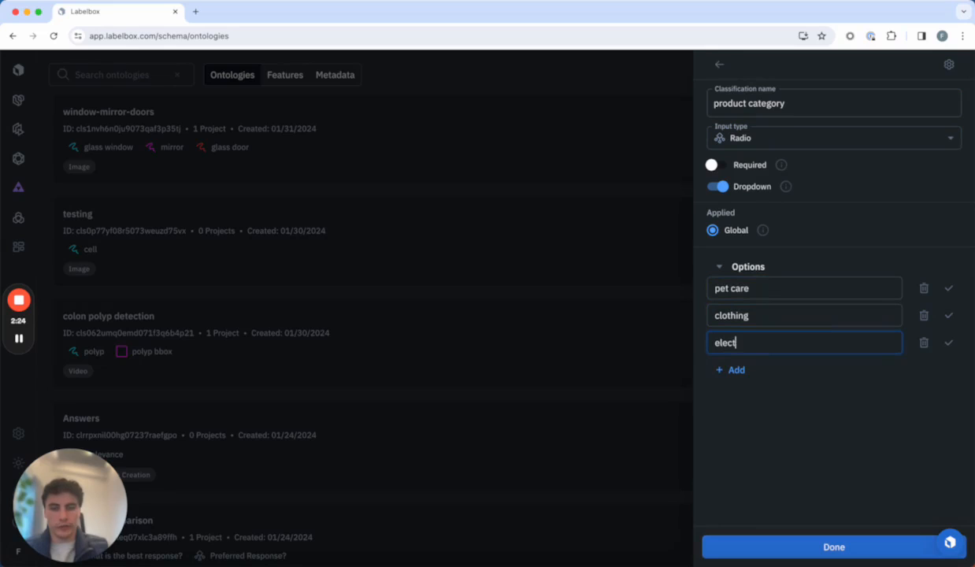
pyautogui.write('ronics')
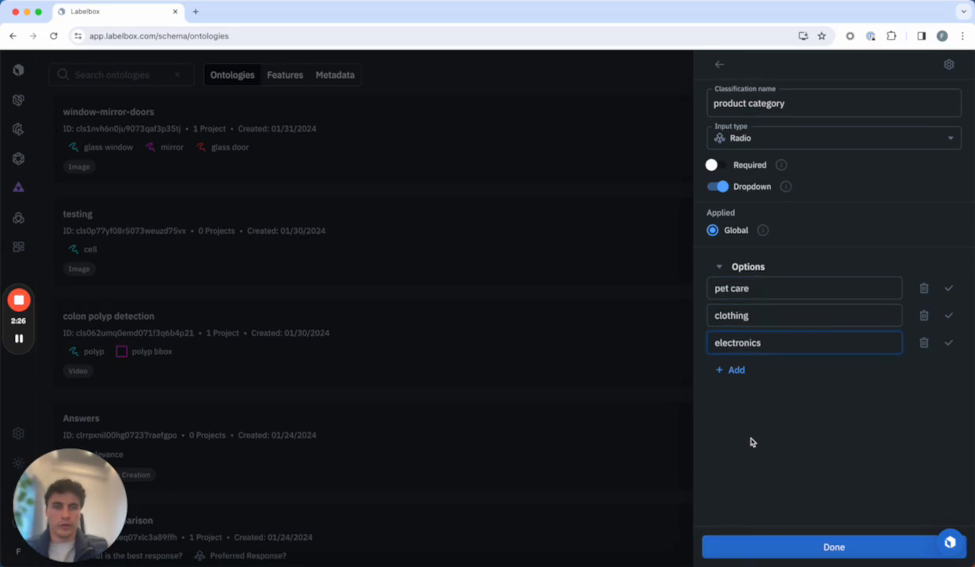
pyautogui.click(717, 79)
pyautogui.click(719, 65)
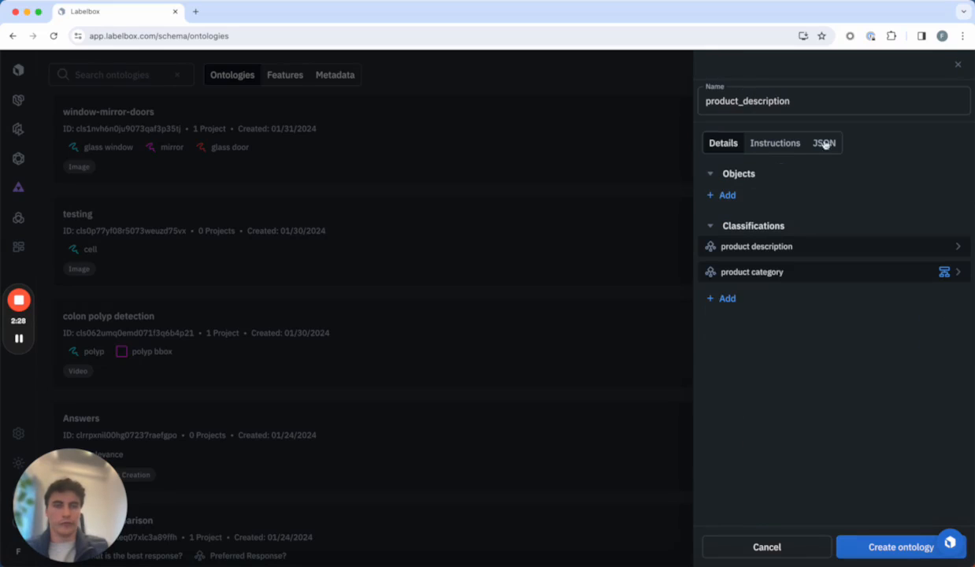
pyautogui.click(889, 548)
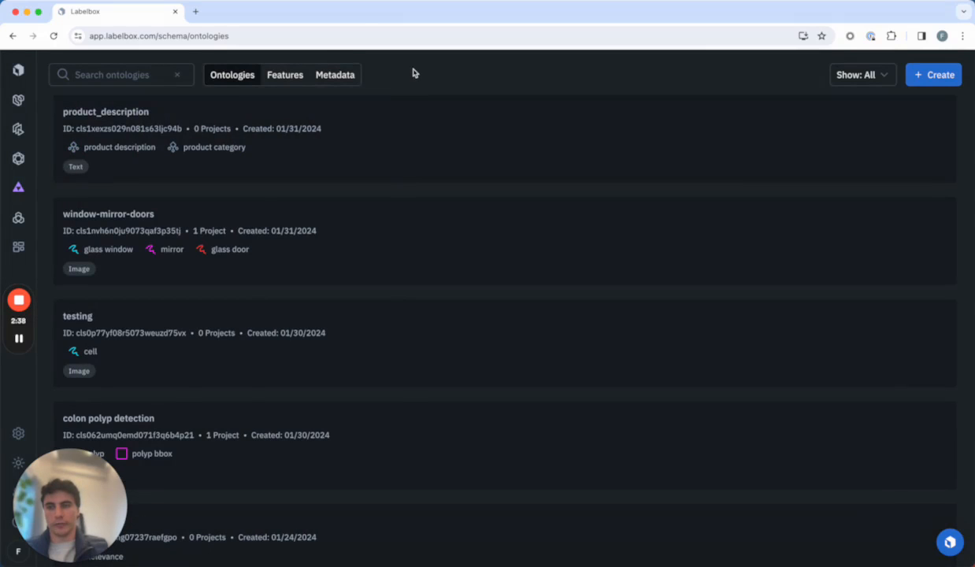
# Return to the LLM_Product_Specifications dataset in the Catalog and view the Jabra Evolve 2.0 headset data row in detail
pyautogui.click(34, 103)
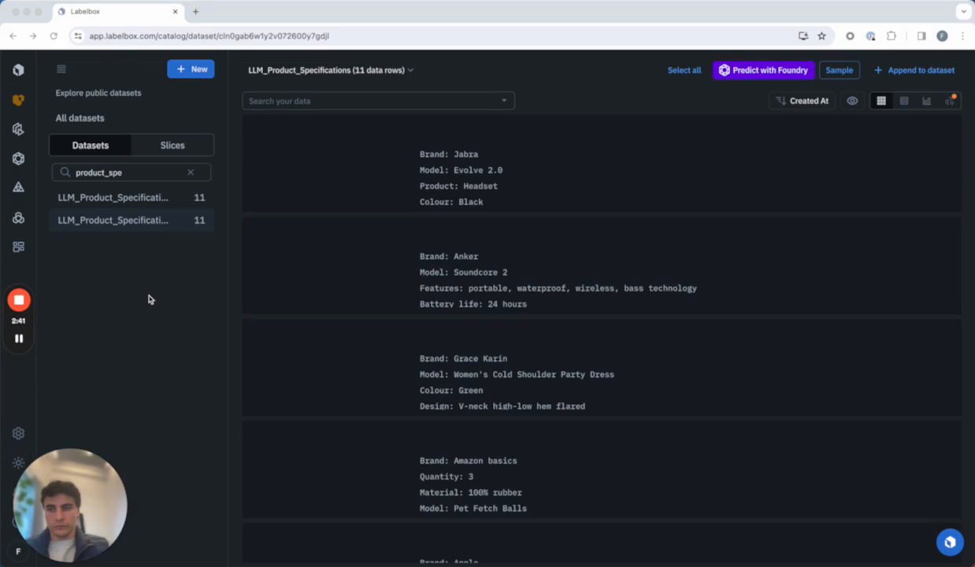
pyautogui.click(132, 175)
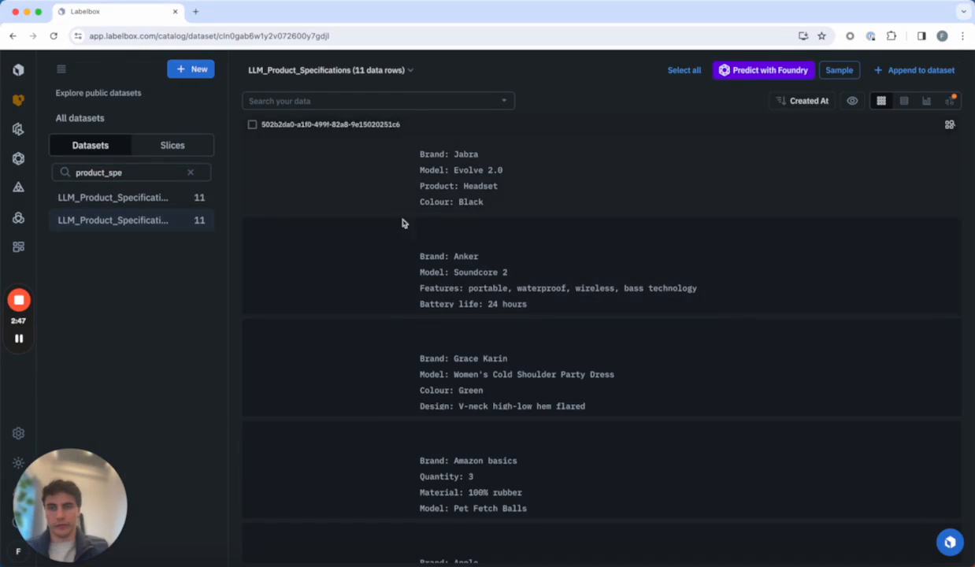
pyautogui.click(432, 162)
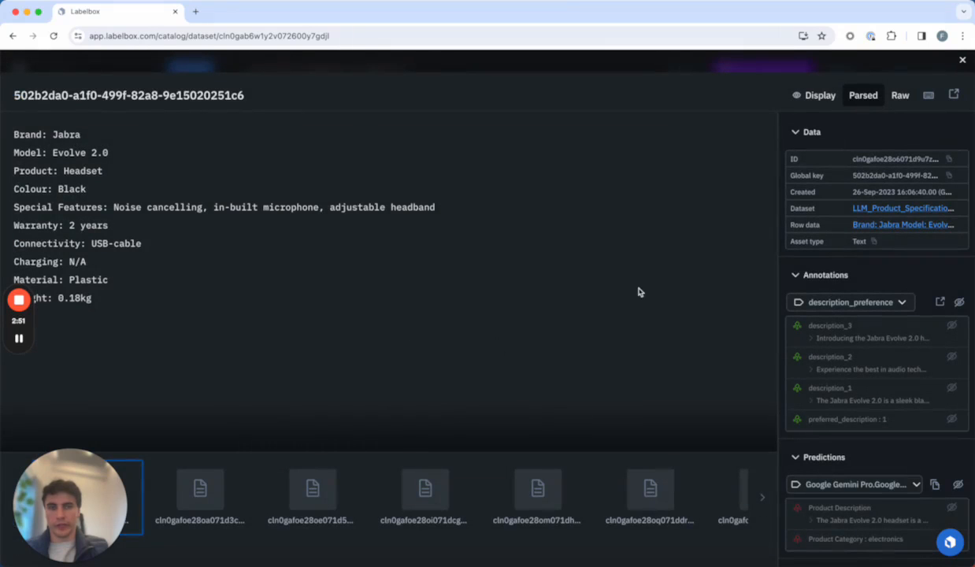
# Close the headset data row, select all data rows in the LLM_Product_Specifications dataset and start a Foundry prediction on them
pyautogui.click(962, 60)
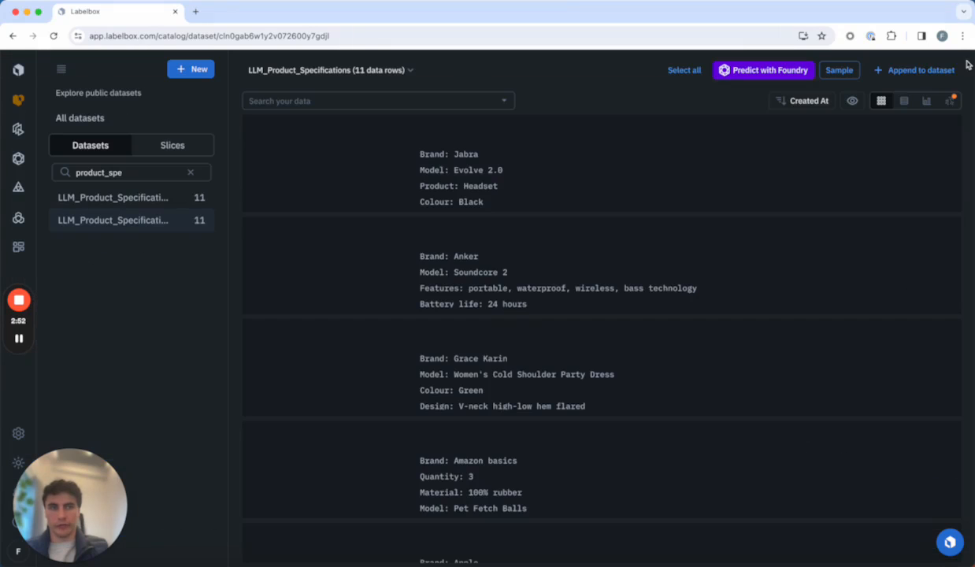
pyautogui.click(681, 71)
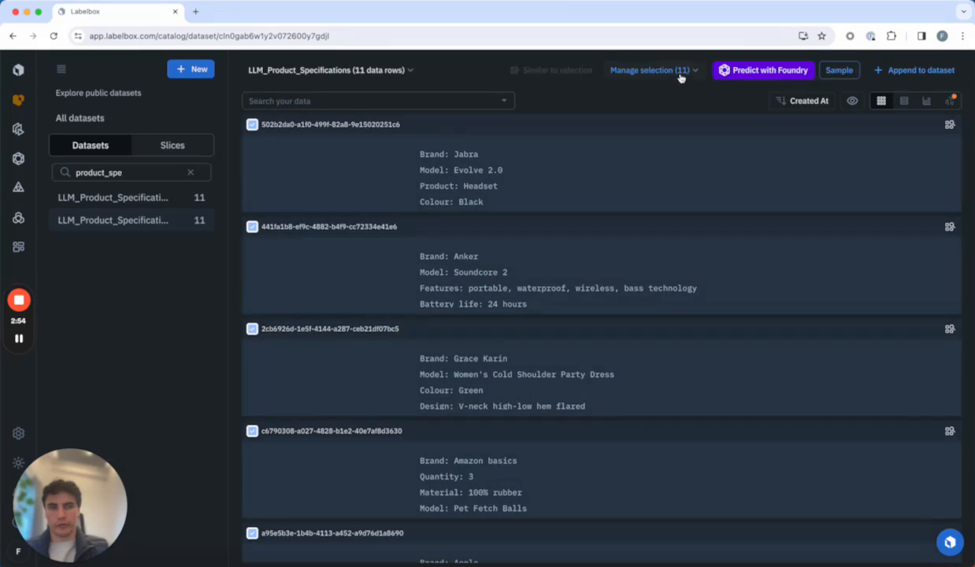
pyautogui.click(749, 71)
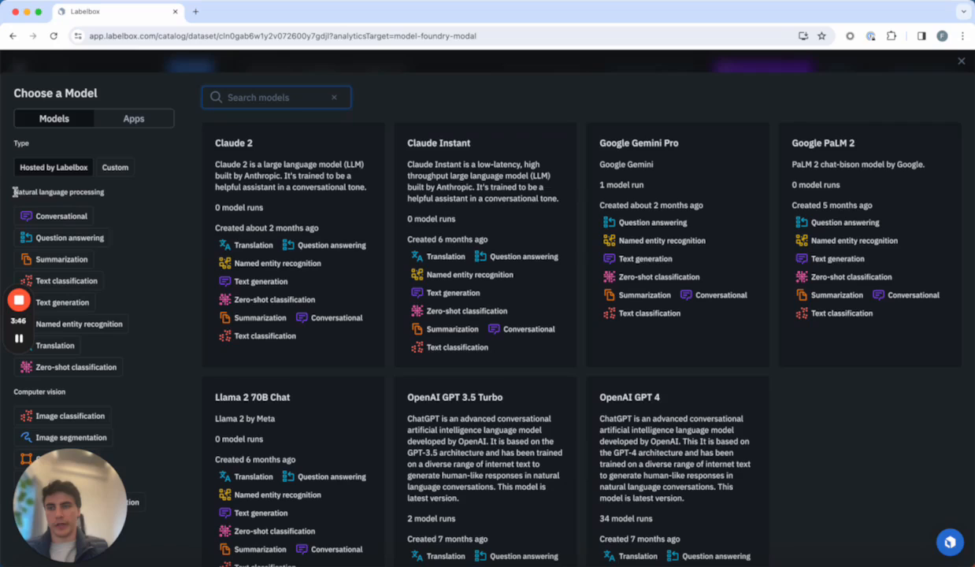
# Choose Google Gemini Pro as the hosted model and attach the ontology containing product description and product category
pyautogui.moveTo(14, 191); pyautogui.dragTo(110, 196)
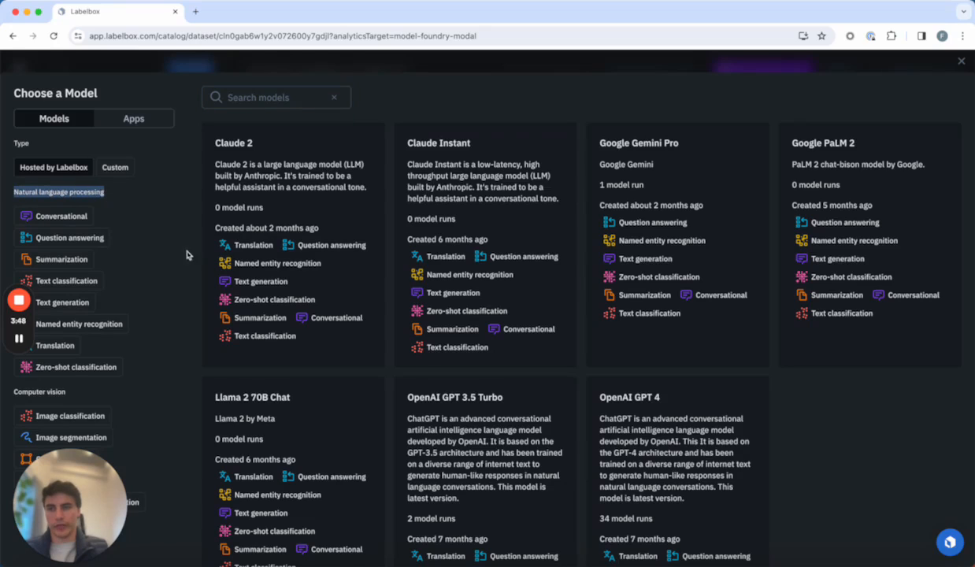
pyautogui.moveTo(14, 391); pyautogui.dragTo(70, 395)
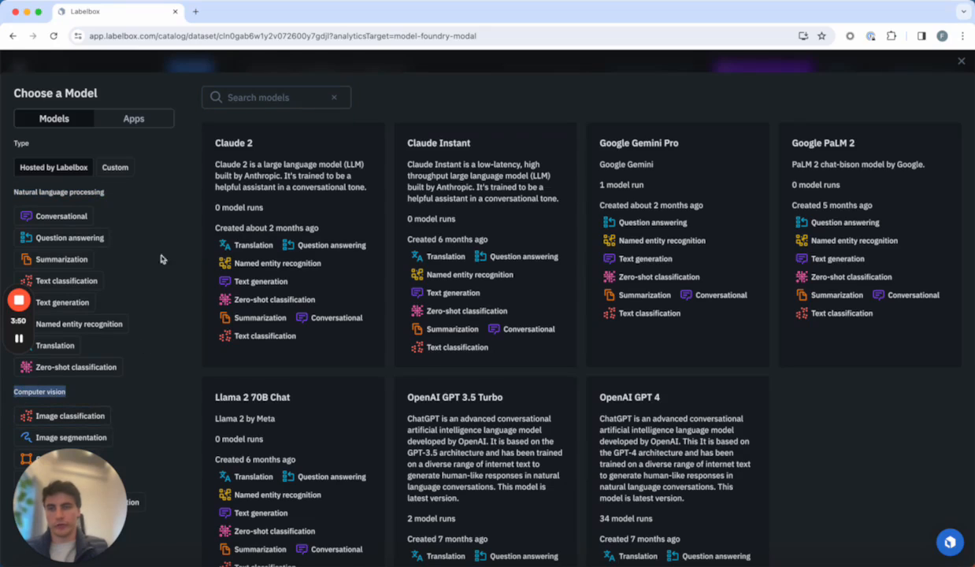
pyautogui.click(189, 161)
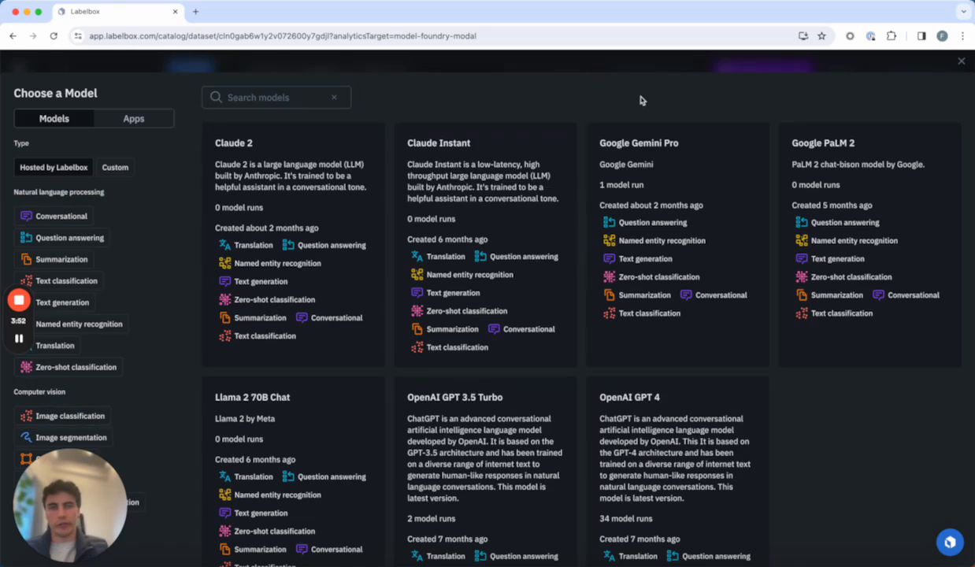
pyautogui.click(662, 173)
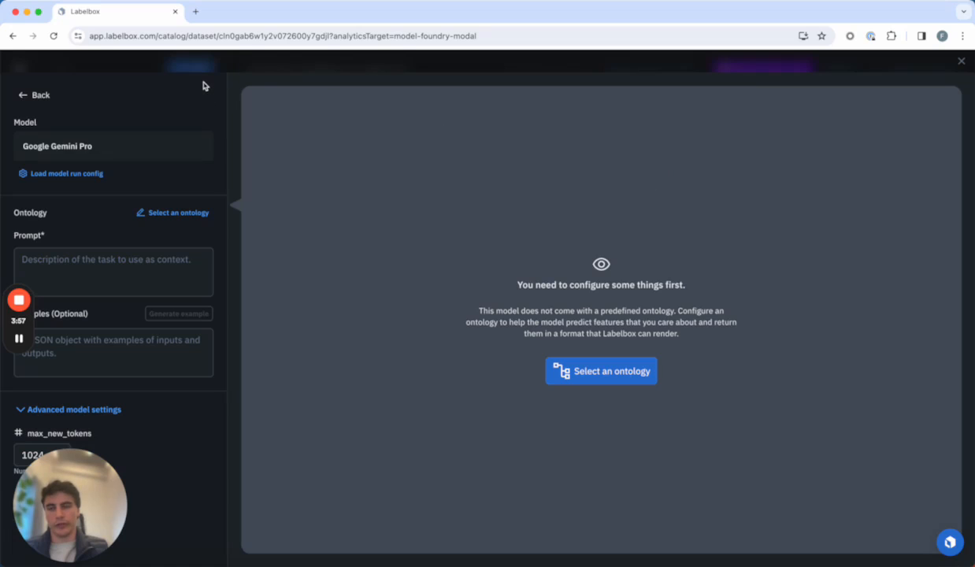
pyautogui.click(191, 217)
pyautogui.click(382, 209)
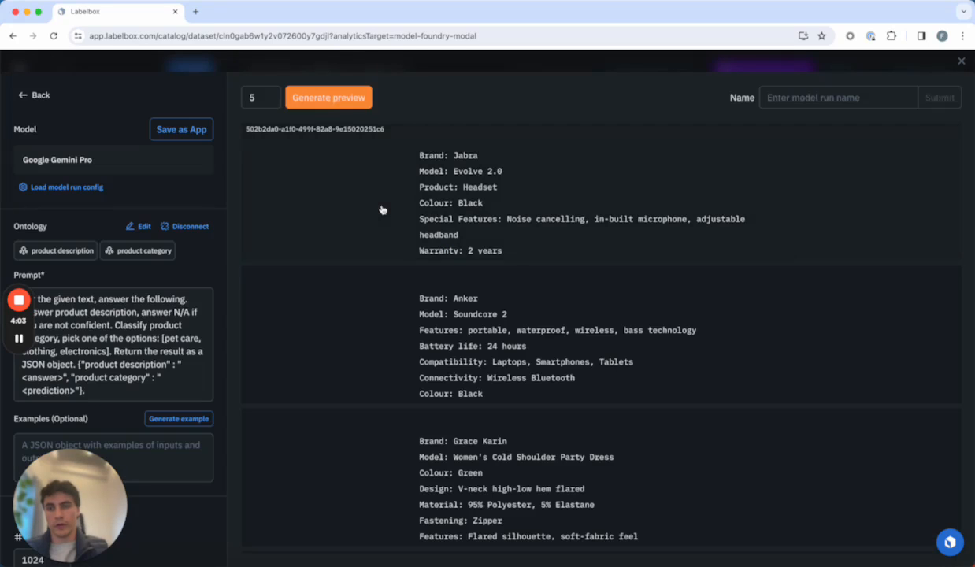
# Insert "Ensure that the product description is longer than 200 characters." before the "Classify product category" sentence of the prompt
pyautogui.scroll(-2, 220, 206)
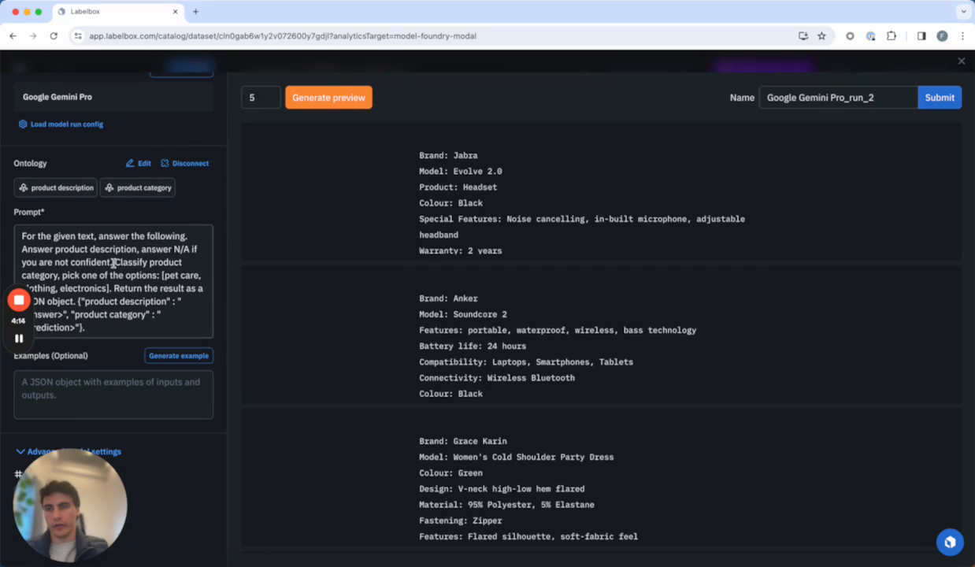
pyautogui.moveTo(29, 250); pyautogui.dragTo(124, 249)
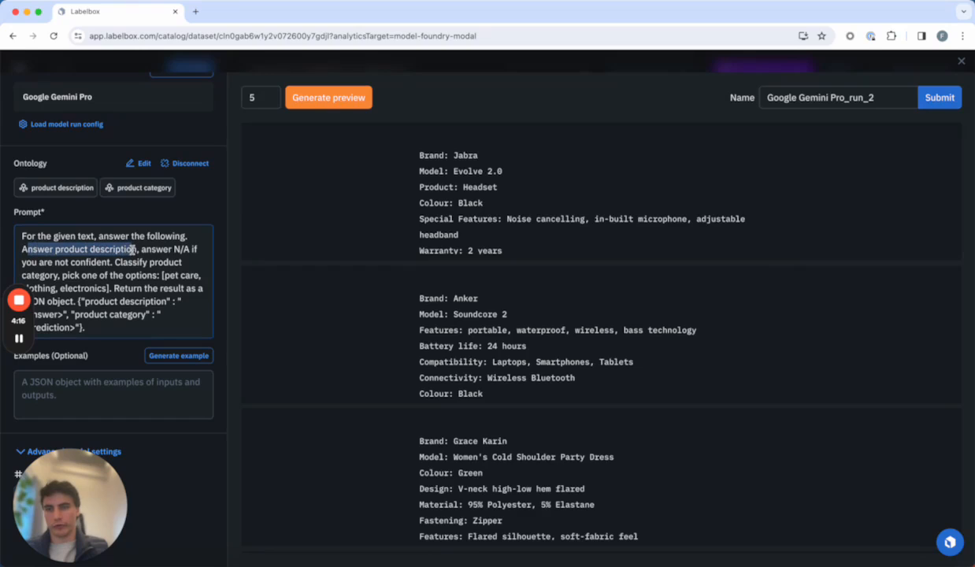
pyautogui.click(119, 263)
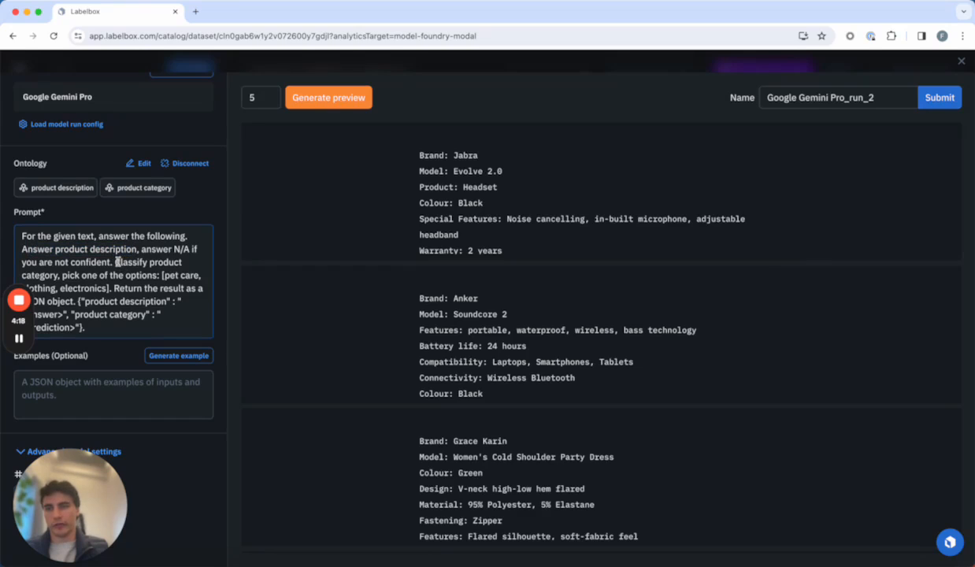
pyautogui.moveTo(116, 263); pyautogui.dragTo(113, 289)
pyautogui.click(175, 276)
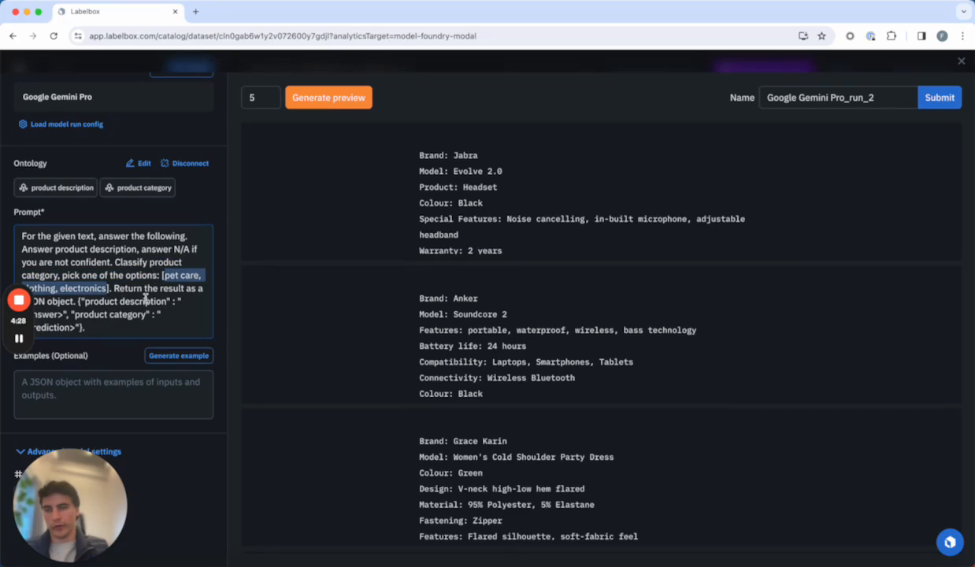
pyautogui.click(146, 299)
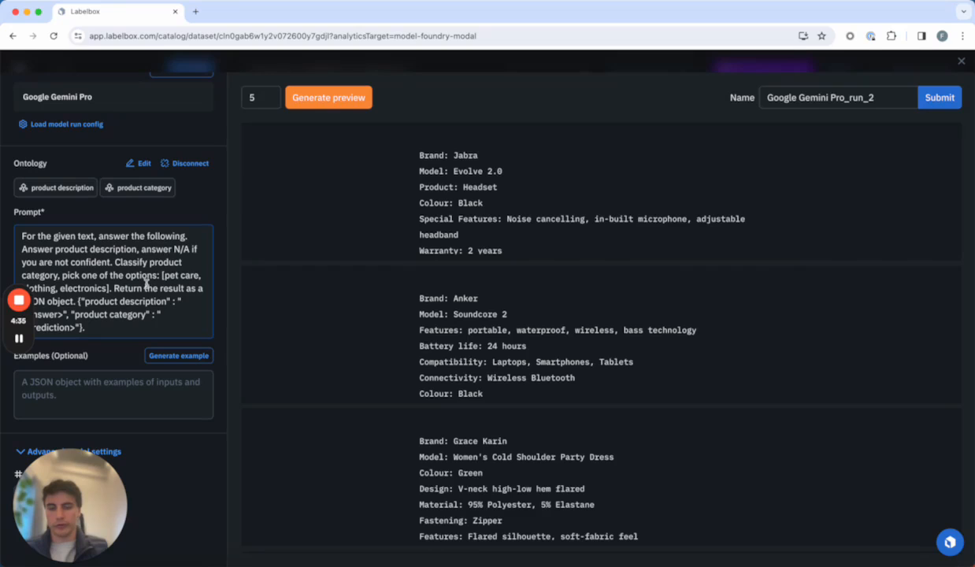
pyautogui.write('Ensure ')
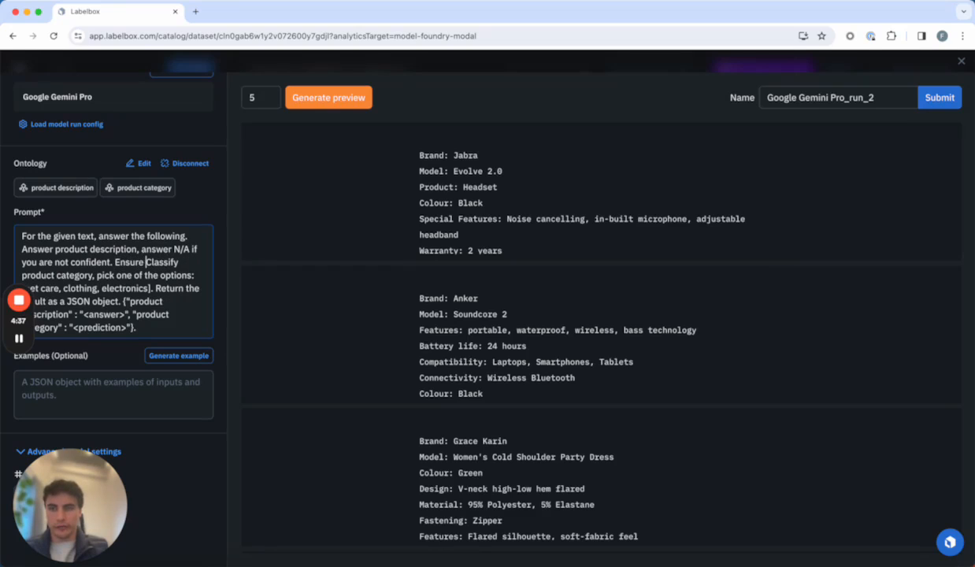
pyautogui.write('that the ')
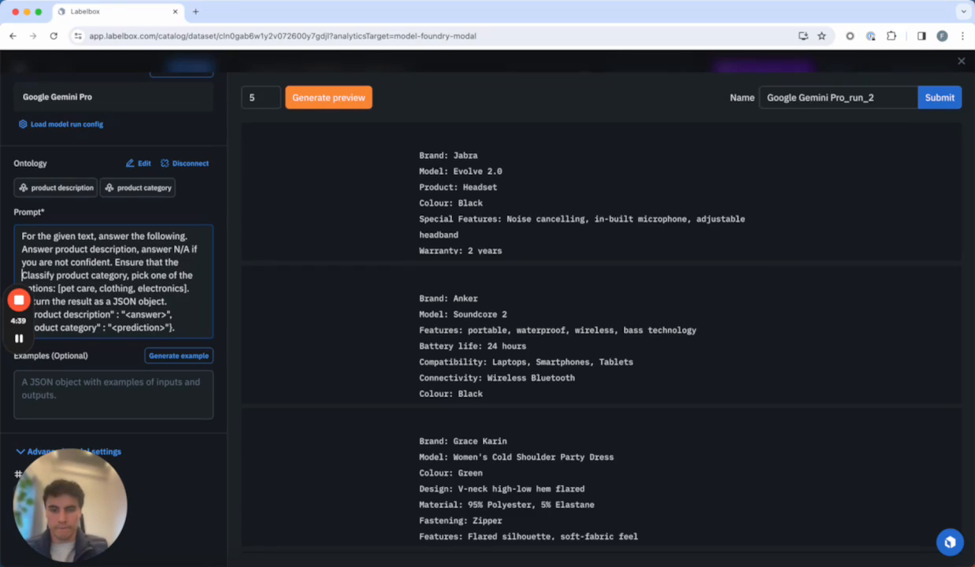
pyautogui.write('product desc')
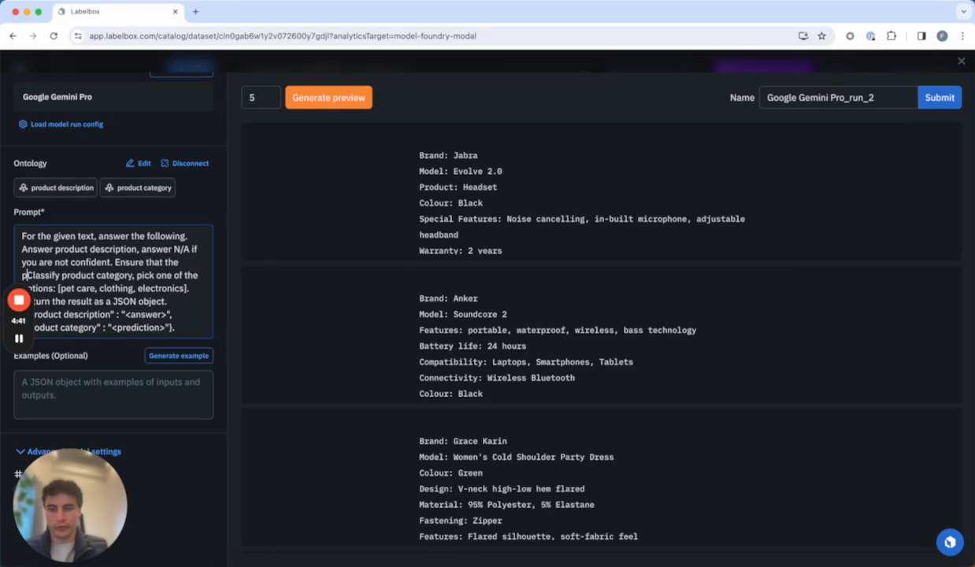
pyautogui.write('ription is long')
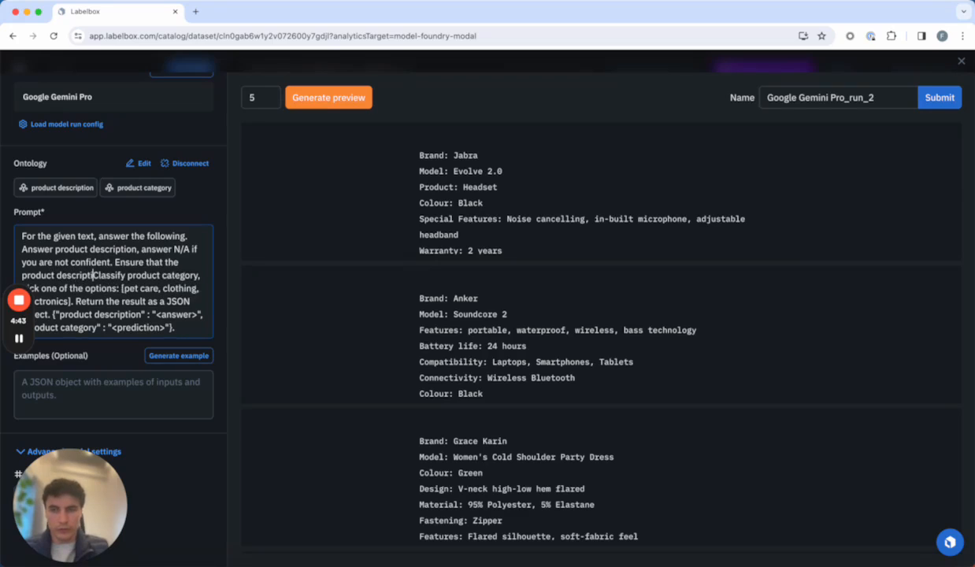
pyautogui.write('er than 200 ')
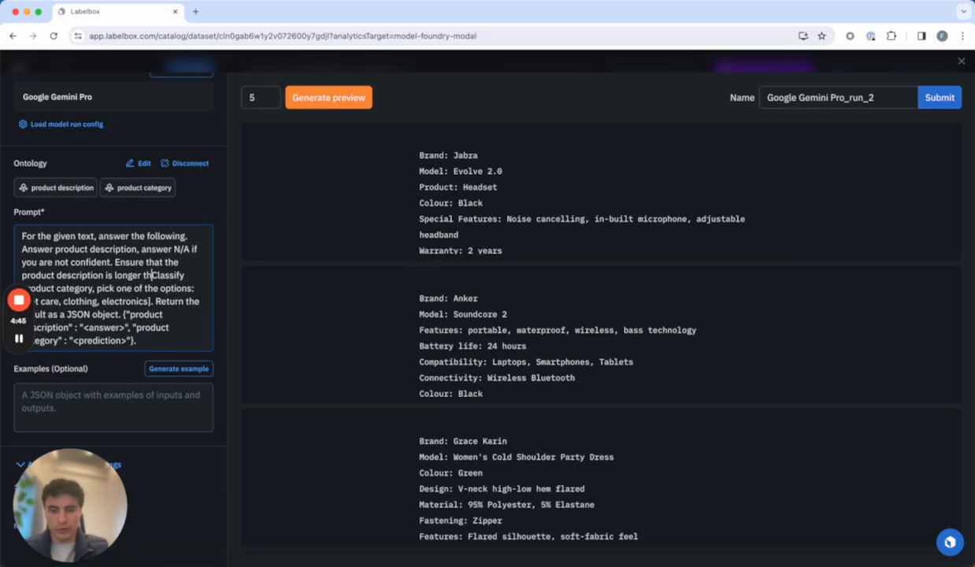
pyautogui.write('characters')
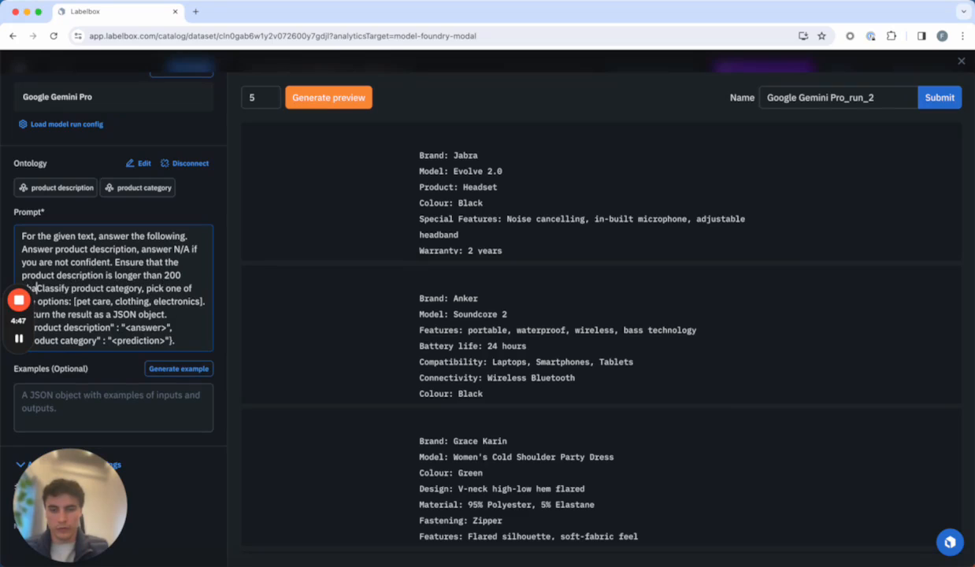
pyautogui.write('.')
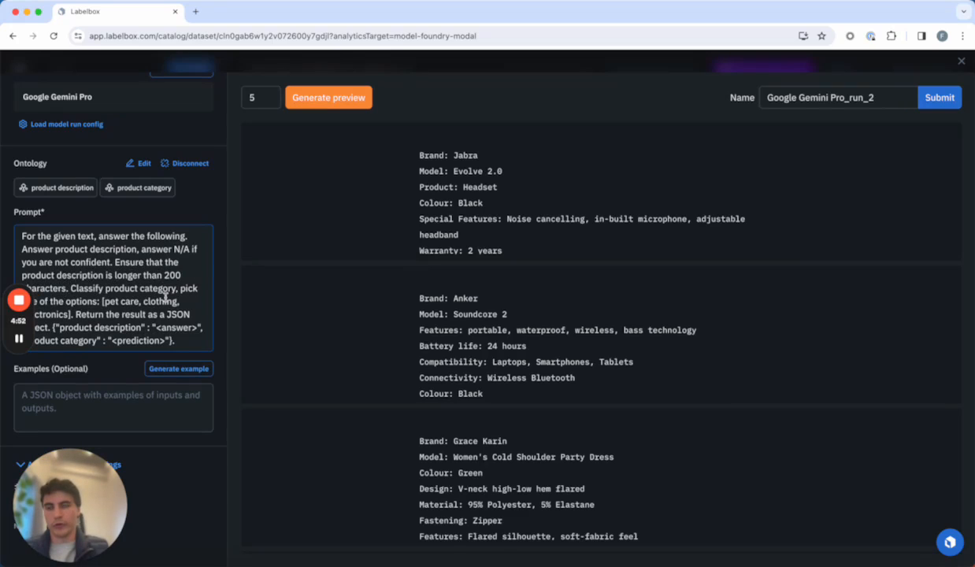
# Generate a preview of the Gemini Pro predictions on 5 data rows with the edited prompt
pyautogui.scroll(-1, 166, 297)
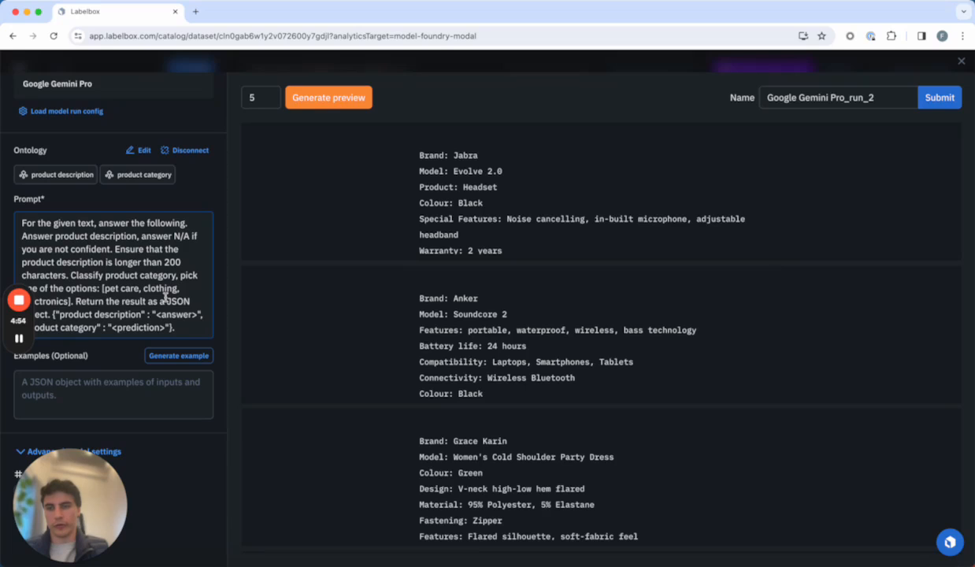
pyautogui.scroll(5, 165, 296)
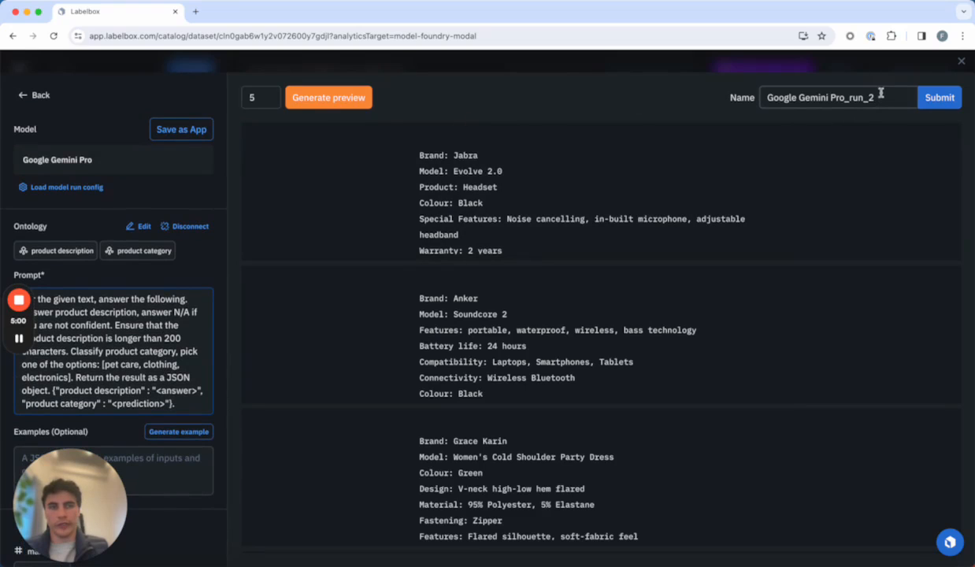
pyautogui.click(335, 98)
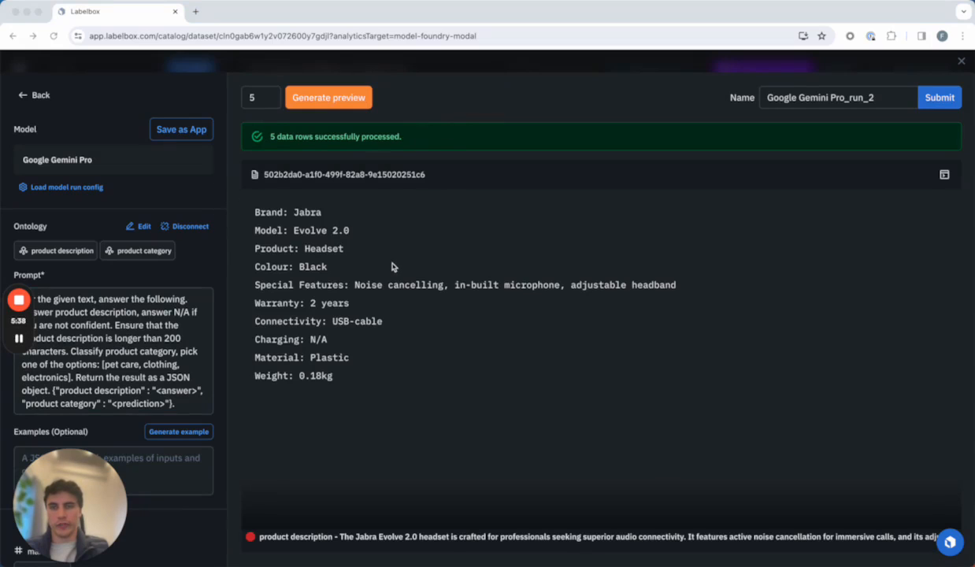
# Examine the generated product description and product category for the Jabra headset, the Anker speaker and the following preview rows
pyautogui.scroll(-1, 381, 258)
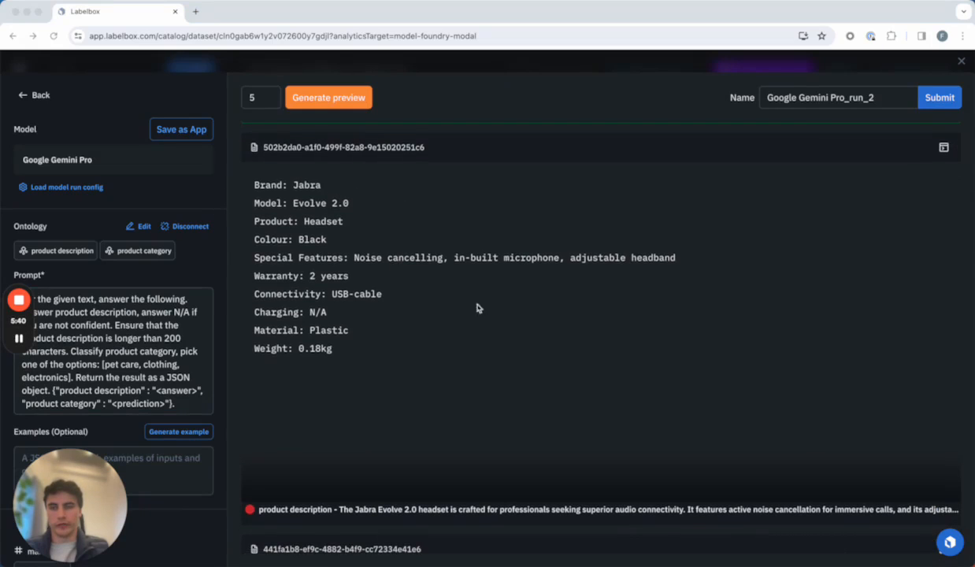
pyautogui.scroll(-5, 564, 337)
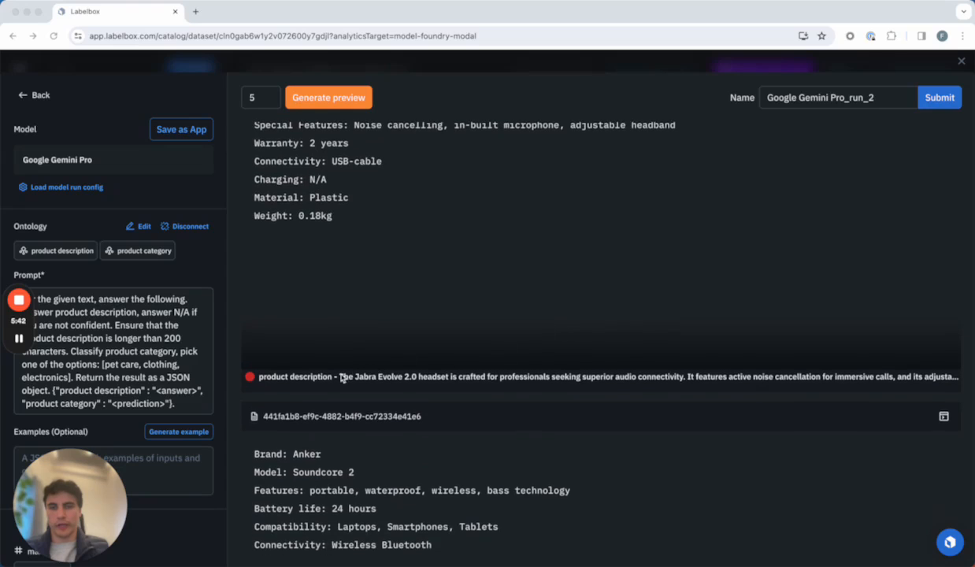
pyautogui.moveTo(339, 377); pyautogui.dragTo(685, 376)
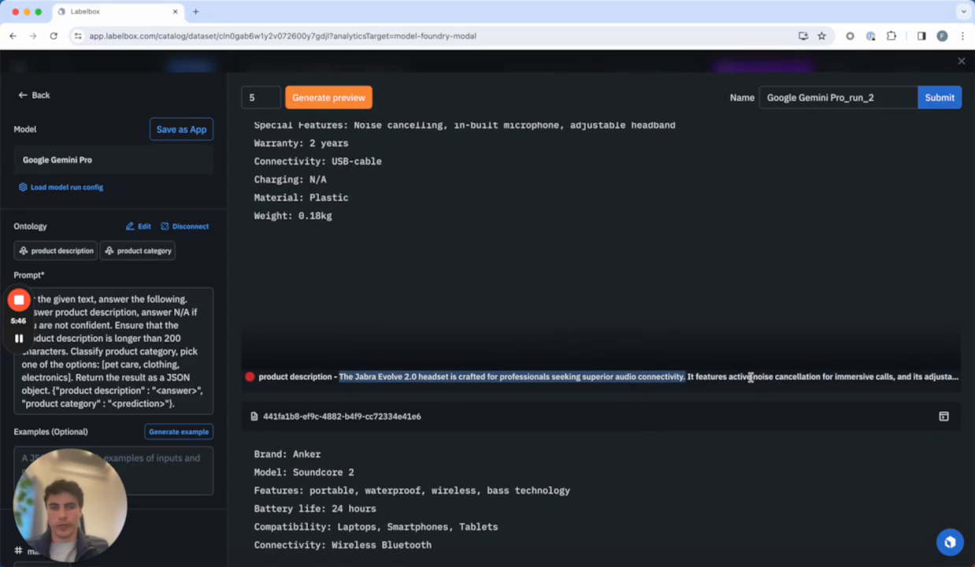
pyautogui.hscroll(4, 751, 378)
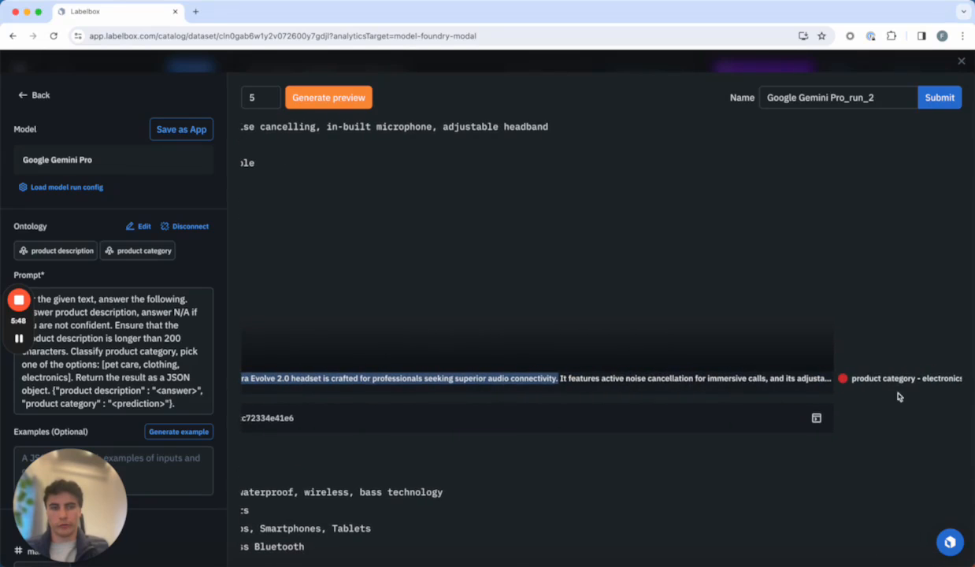
pyautogui.moveTo(854, 379); pyautogui.dragTo(962, 379)
pyautogui.hscroll(-4, 594, 375)
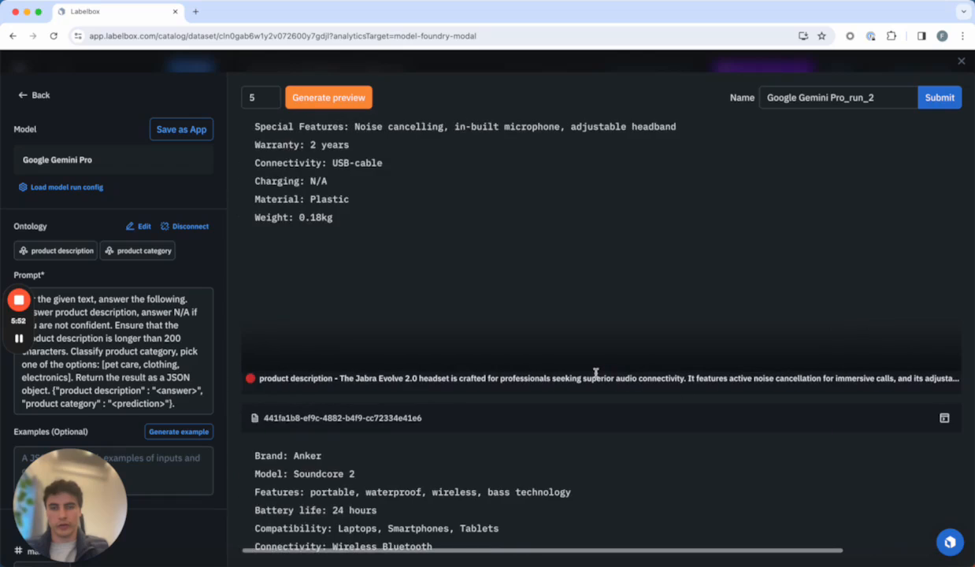
pyautogui.scroll(-6, 596, 378)
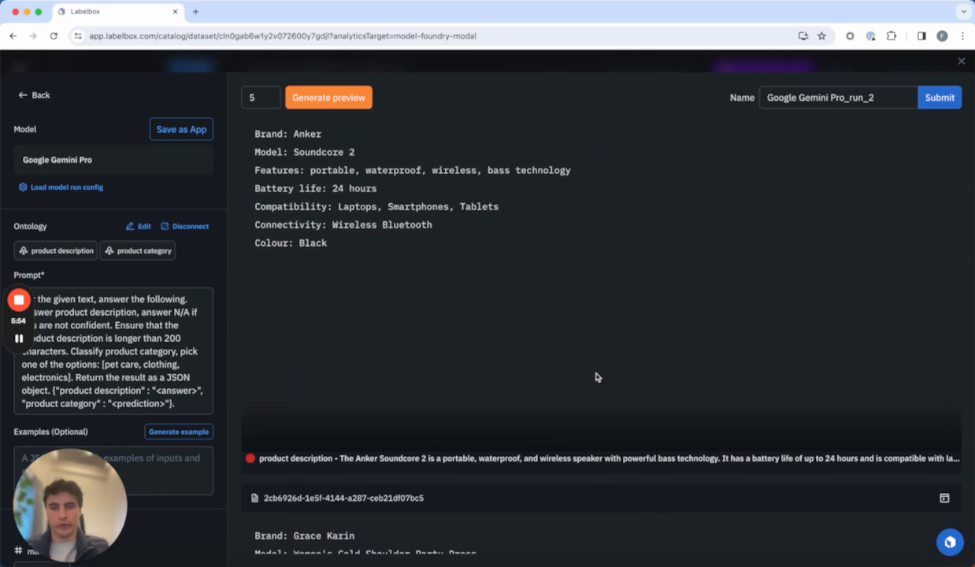
pyautogui.hscroll(4, 597, 377)
pyautogui.hscroll(-4, 596, 378)
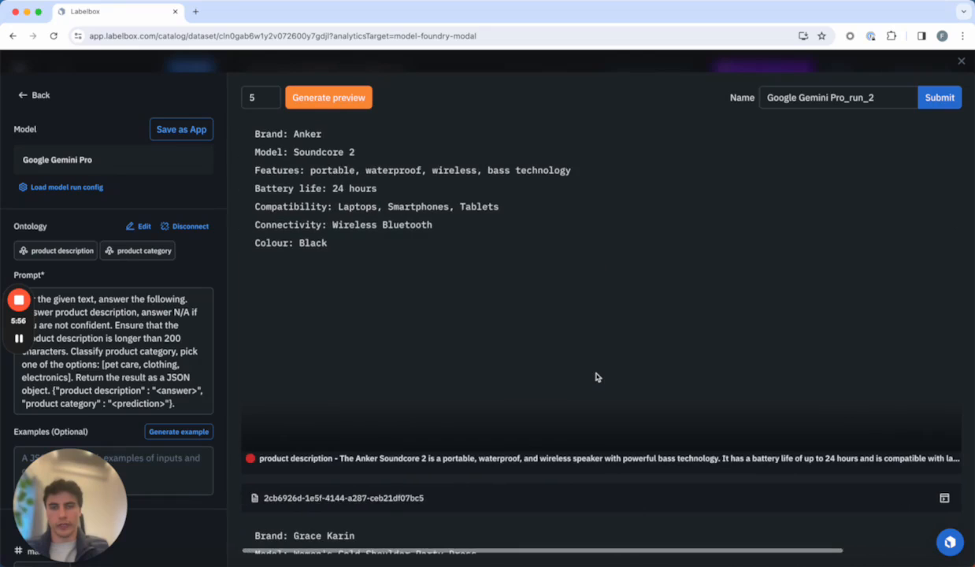
pyautogui.scroll(-3, 596, 378)
pyautogui.scroll(10, 599, 370)
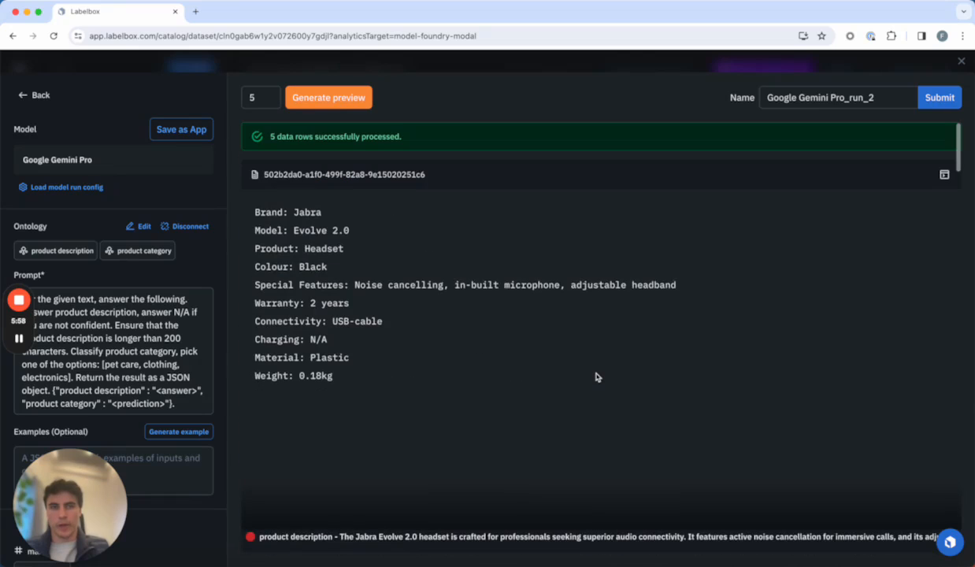
# Name the model run "Google Gemini Pro_Product_Description_run" and submit it
pyautogui.click(881, 98)
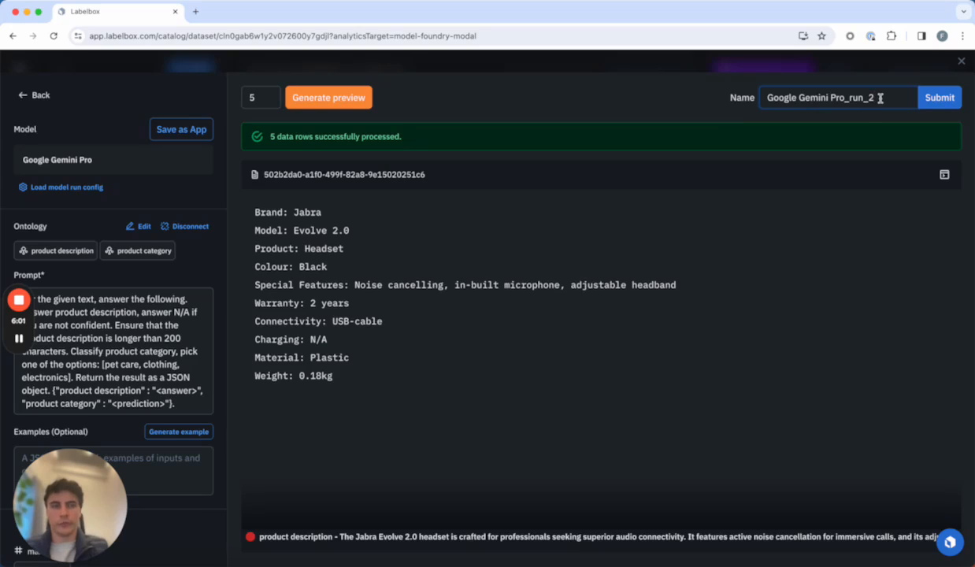
pyautogui.press('BackSpace')
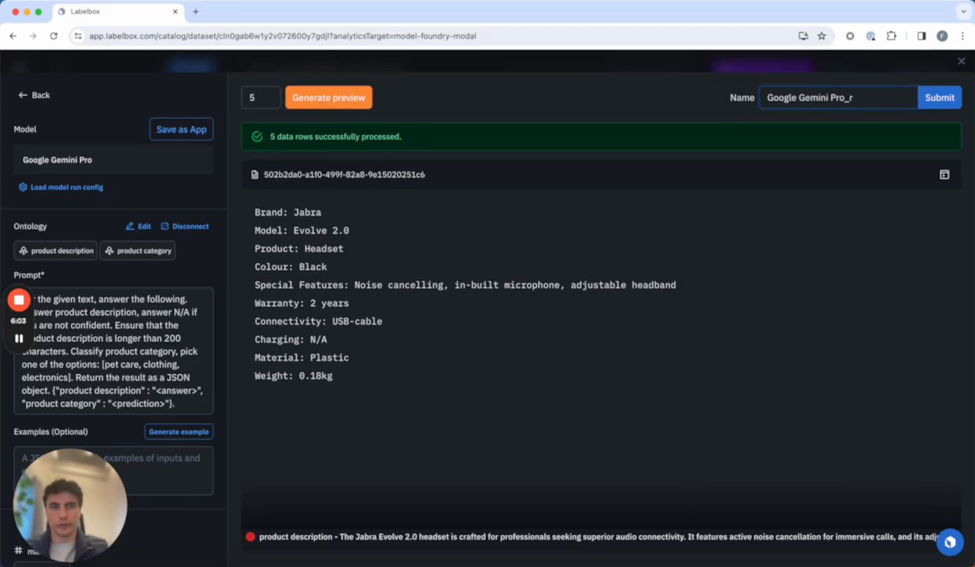
pyautogui.write('Produ')
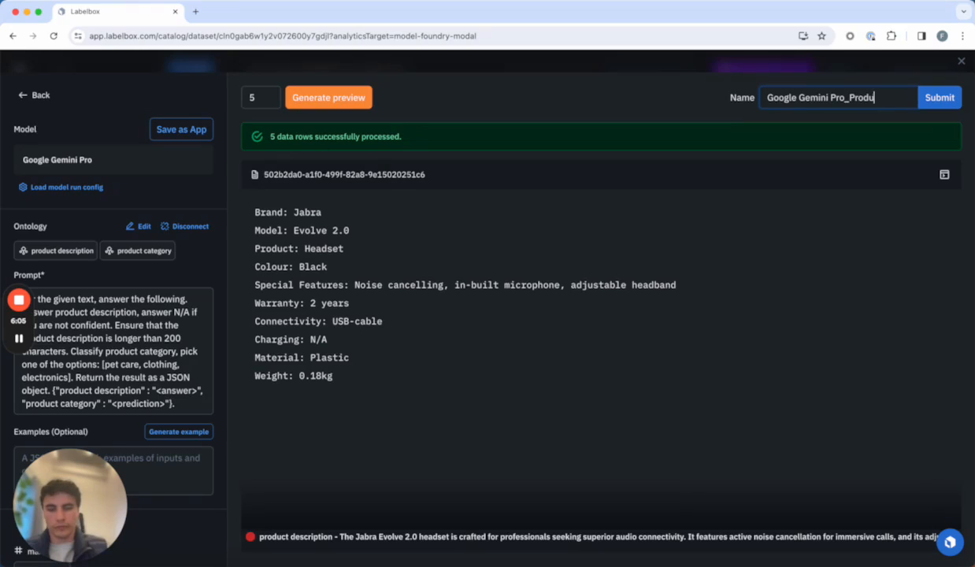
pyautogui.write('ct_Descr')
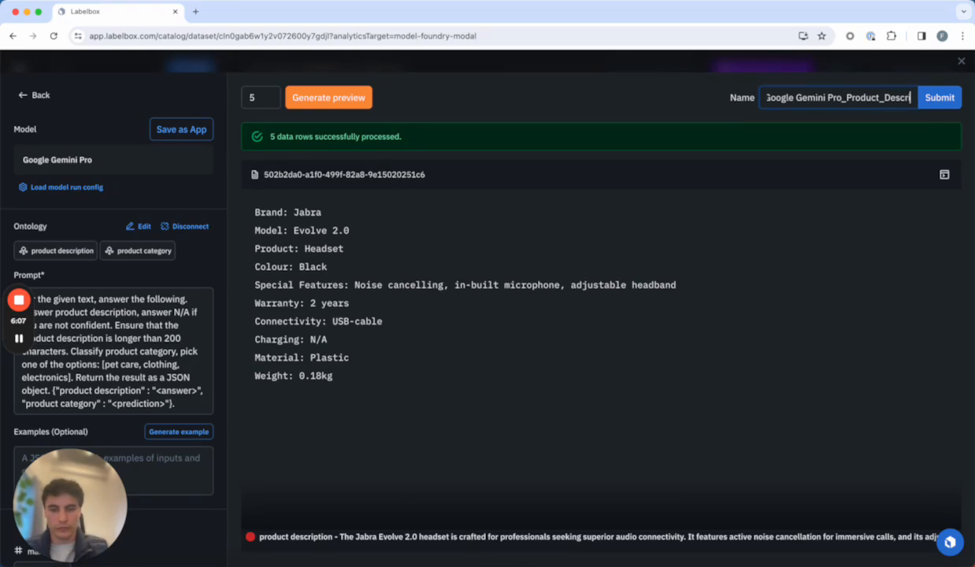
pyautogui.write('iption_run')
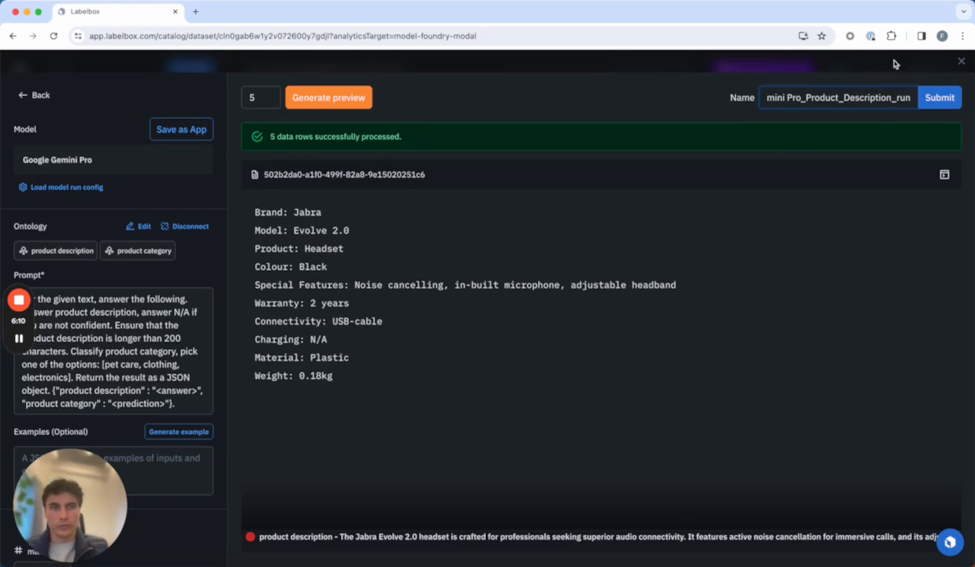
pyautogui.click(940, 98)
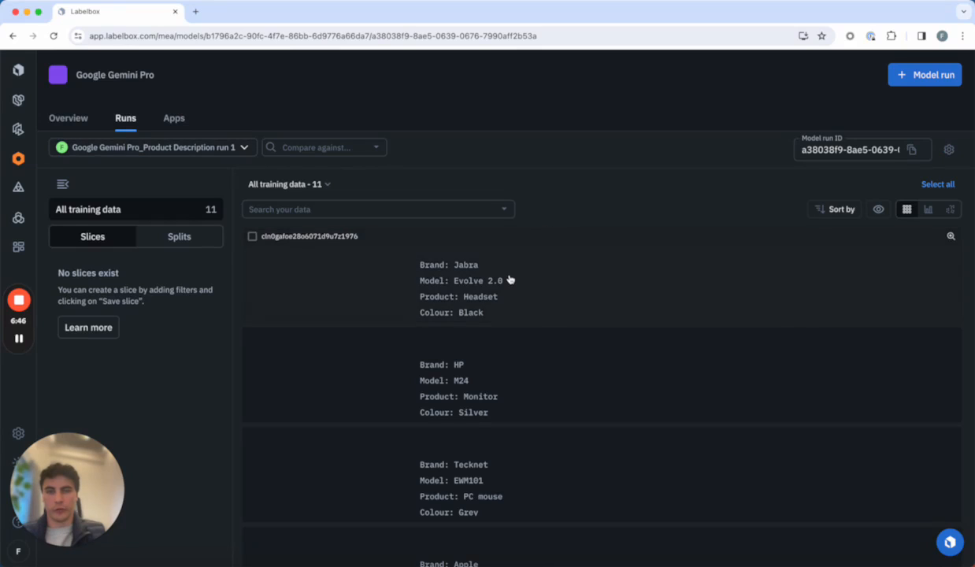
# Open the Jabra headset data row in the model run and examine its full predicted product description and product category
pyautogui.click(470, 289)
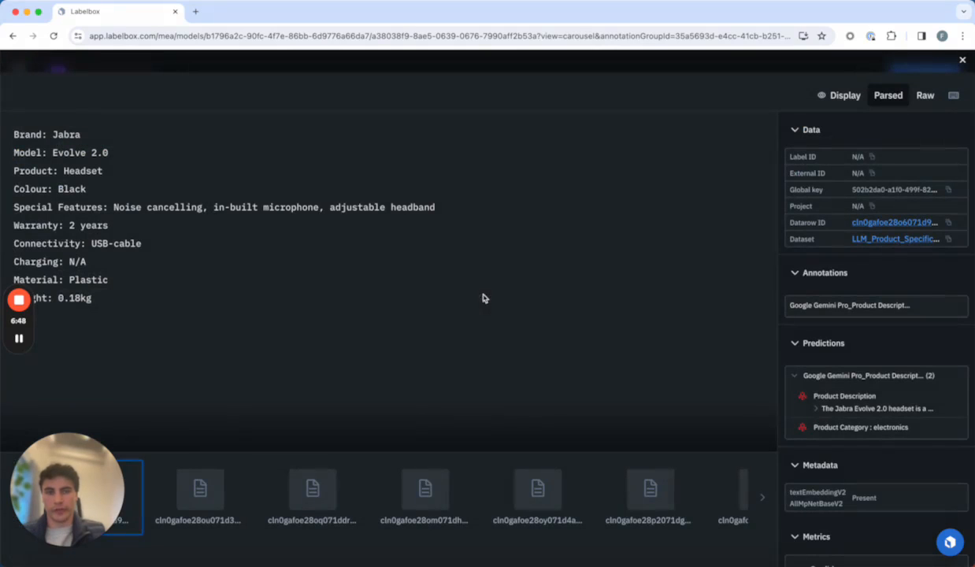
pyautogui.click(819, 409)
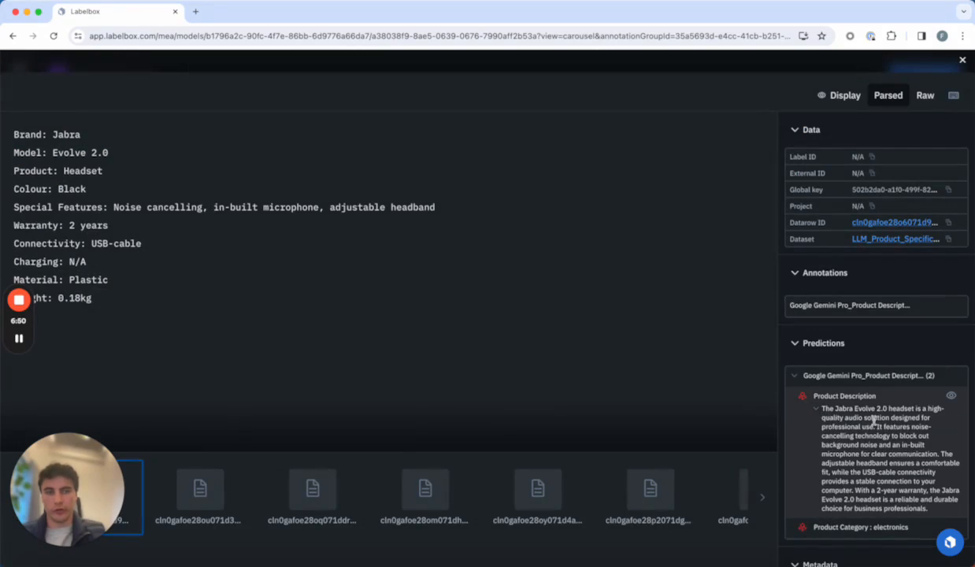
pyautogui.scroll(-2, 846, 406)
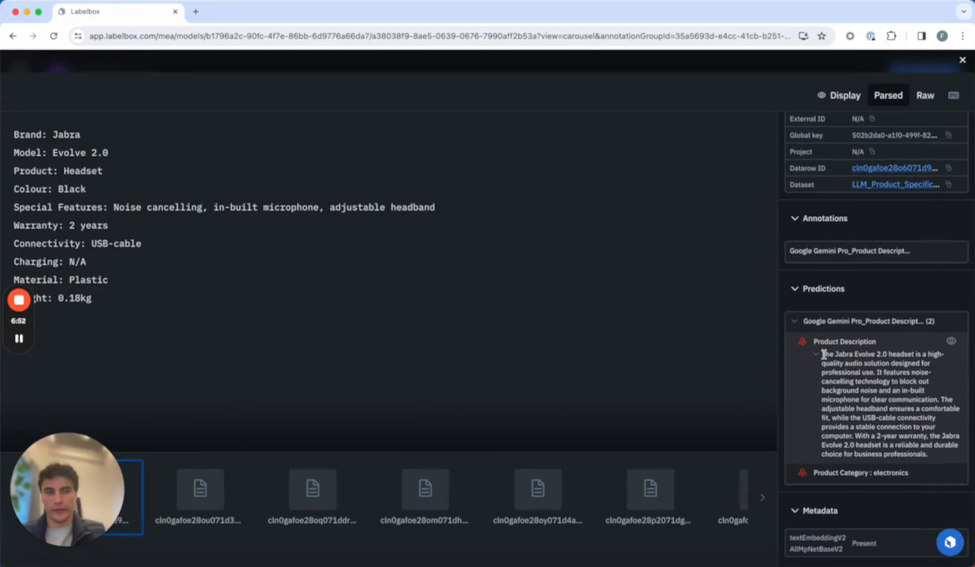
pyautogui.moveTo(822, 355); pyautogui.dragTo(935, 456)
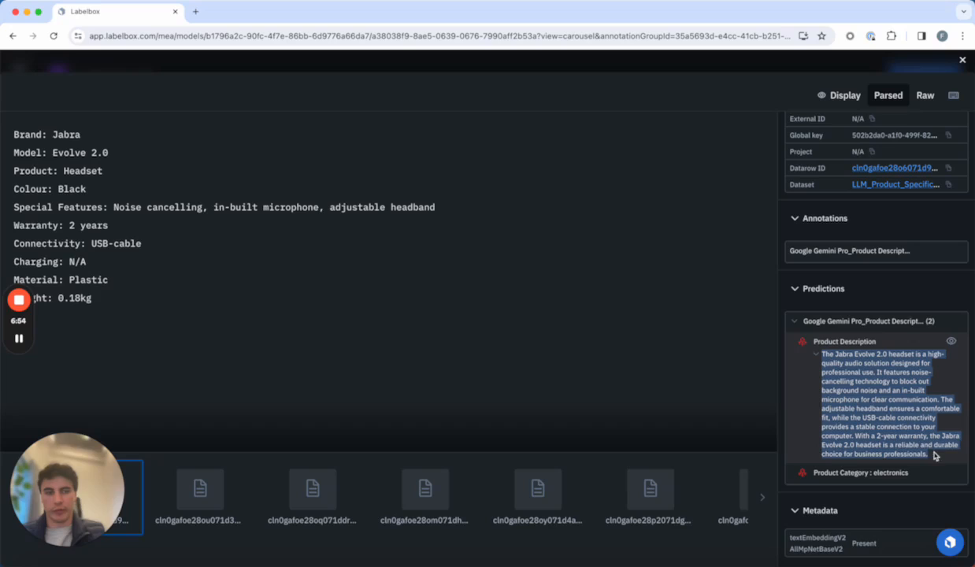
pyautogui.click(820, 469)
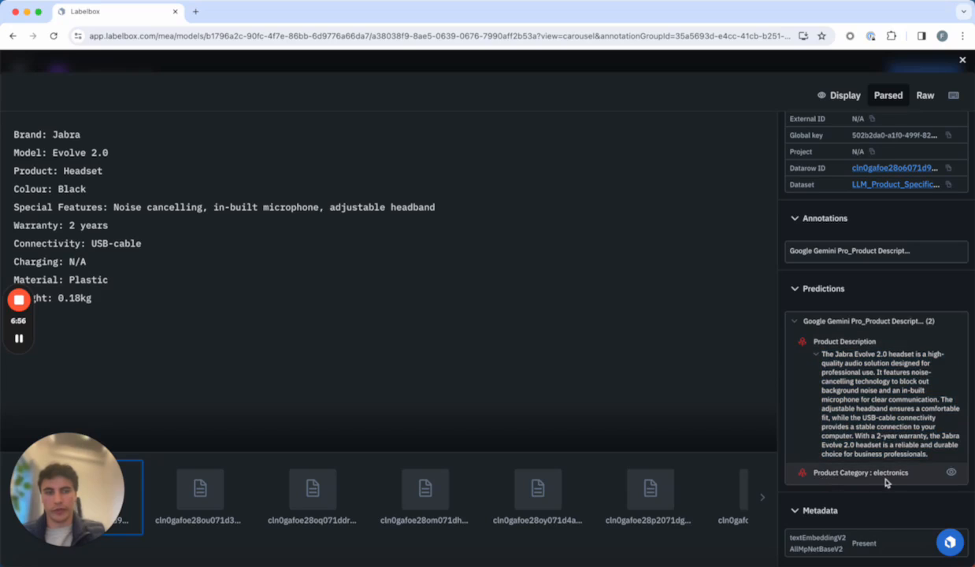